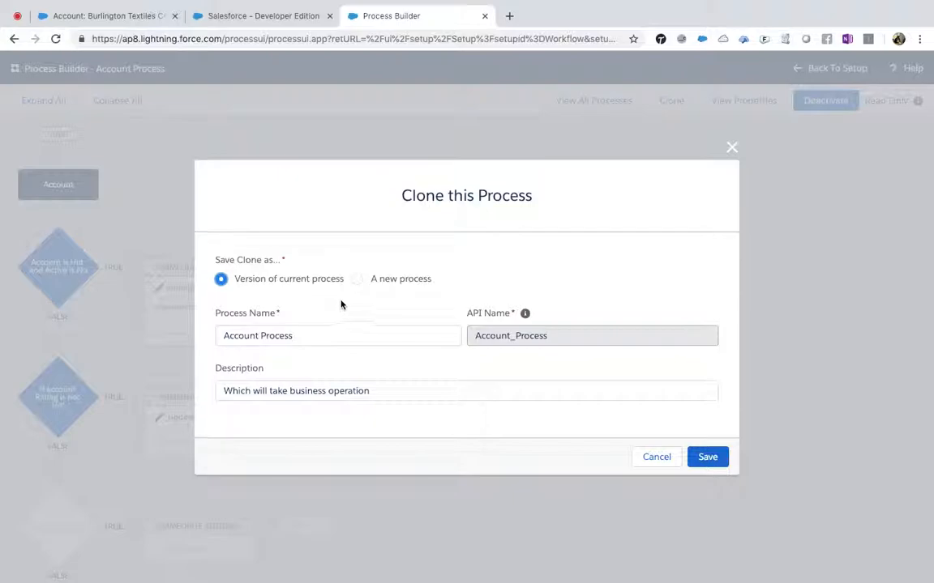
Step: Save the clone as a version of the current process and set the "If account Rating is not Hot" condition value to Warm
click(708, 459)
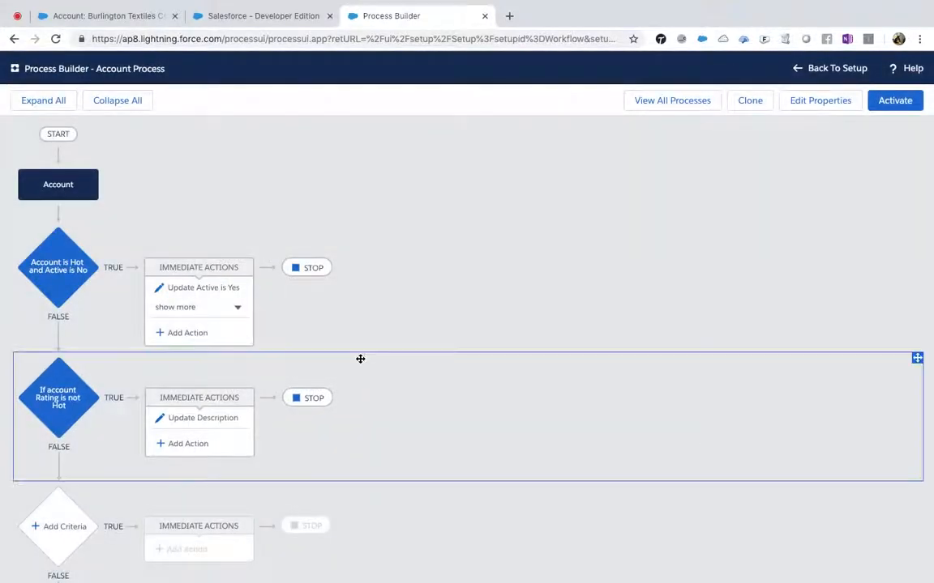
scroll(361, 363, down, 1)
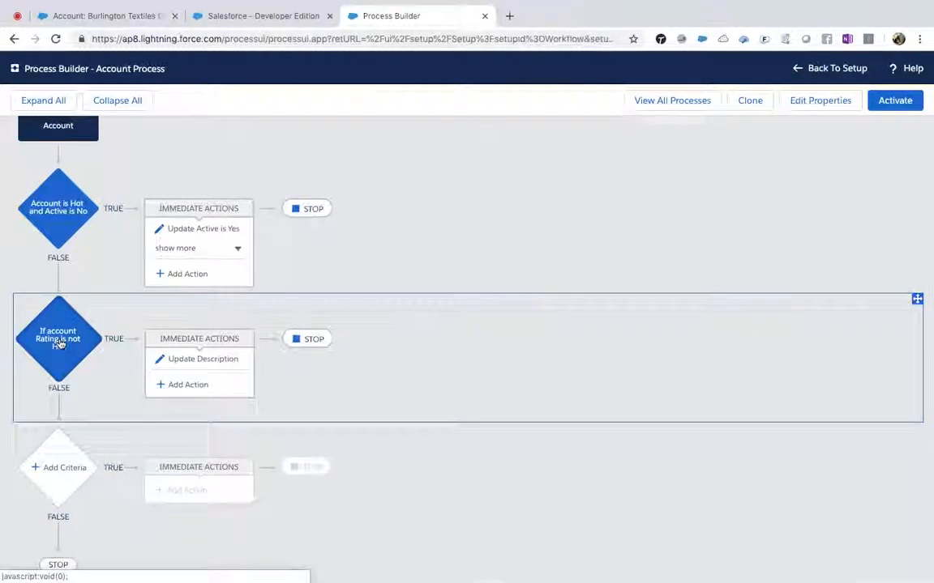
click(57, 350)
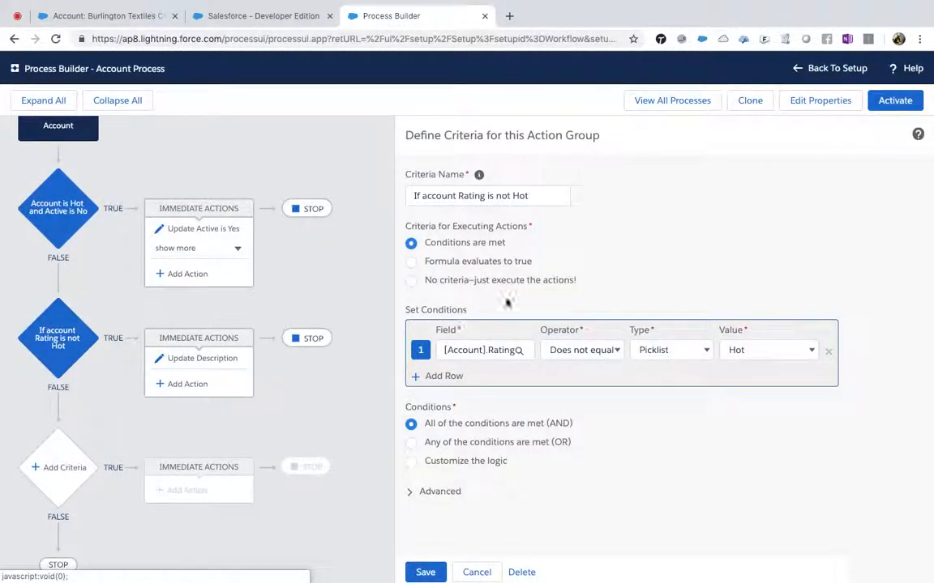
click(767, 355)
click(752, 362)
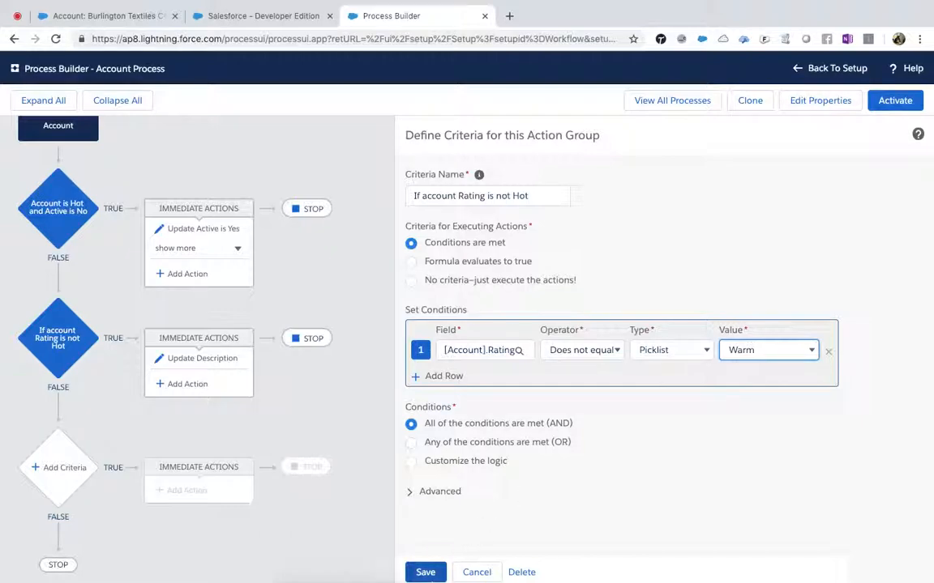
click(427, 573)
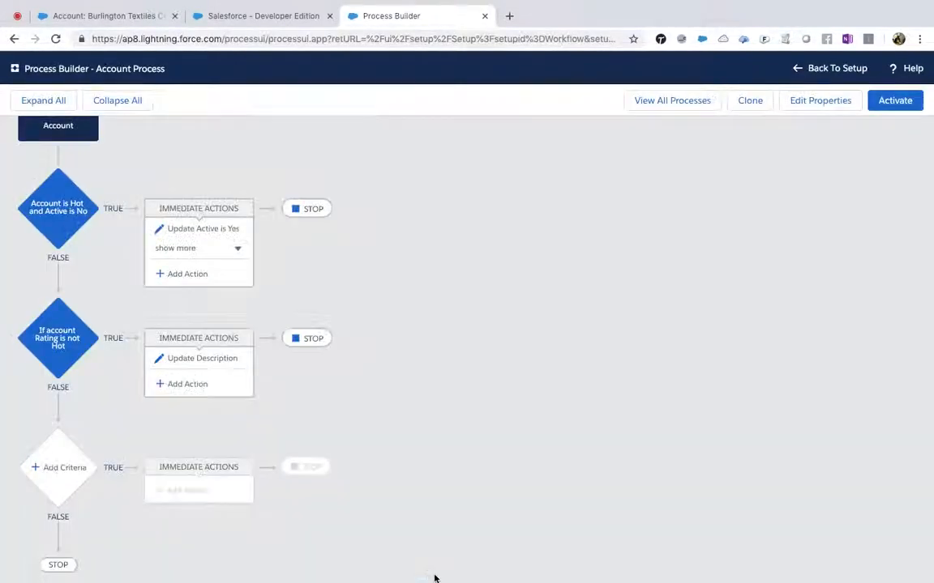
Step: Add a criteria node named "Update Contacts" requiring the Account Rating picklist to equal Cold, and save it
click(70, 470)
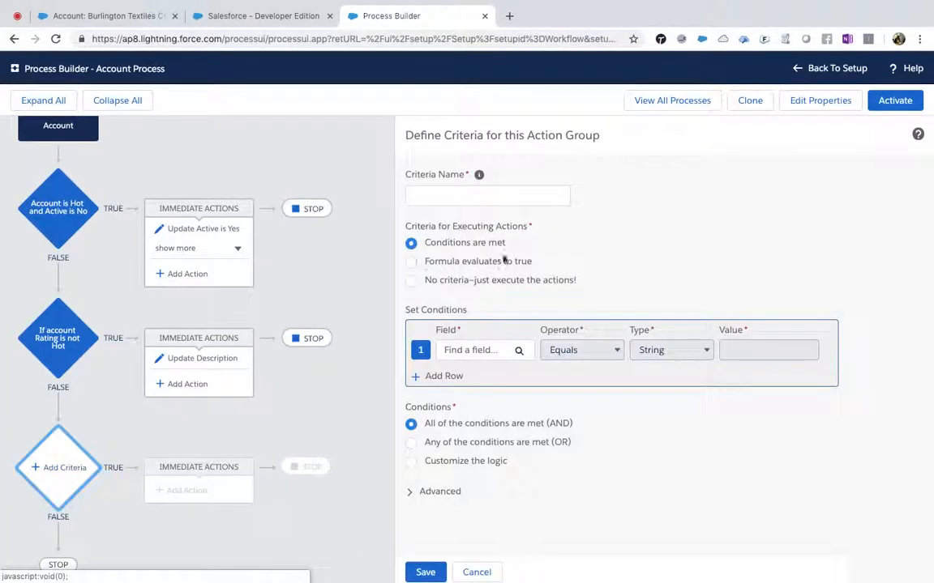
click(482, 357)
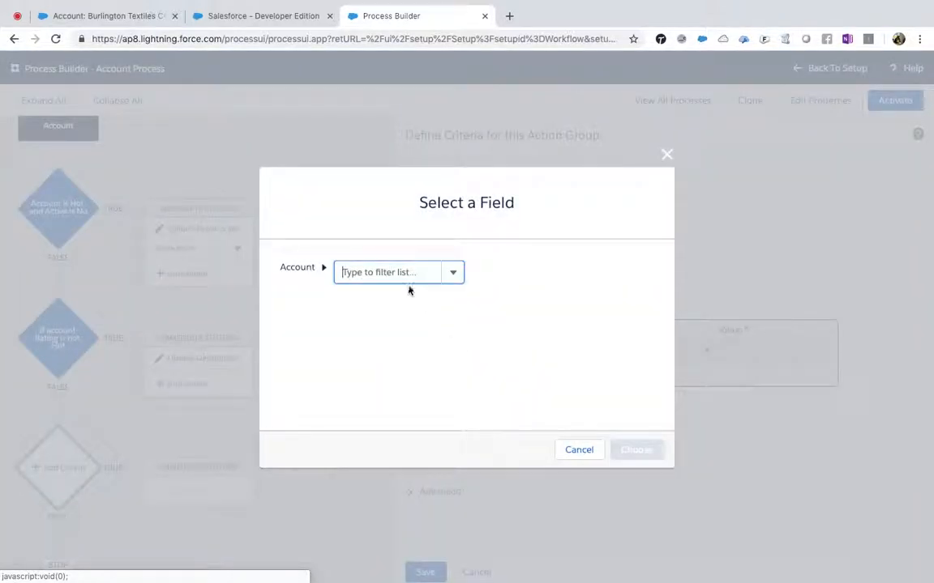
text(Ratin)
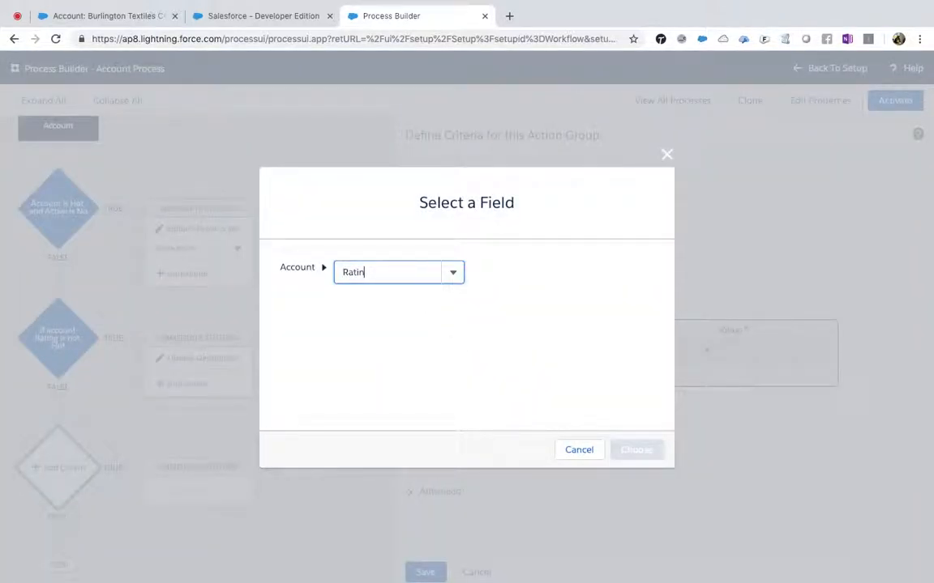
click(366, 298)
click(646, 448)
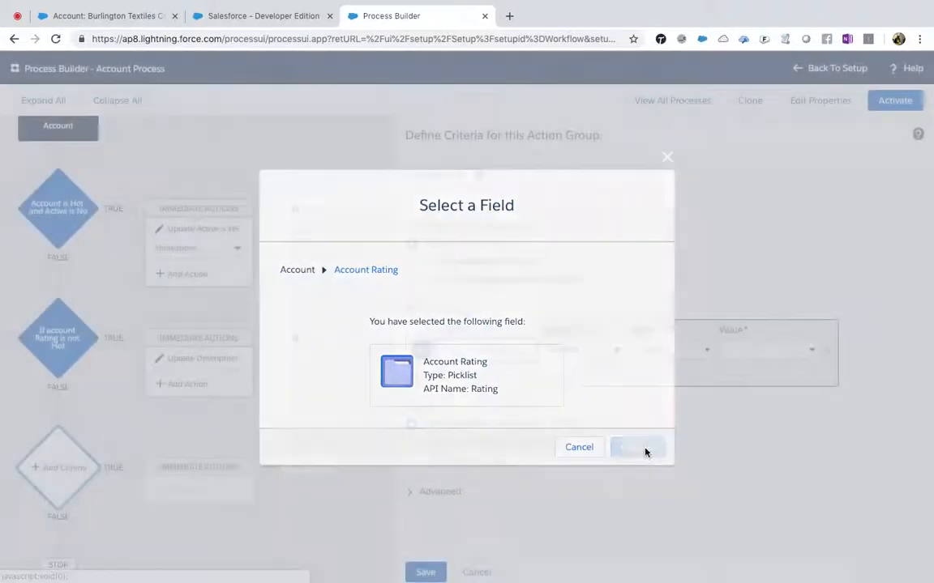
click(748, 350)
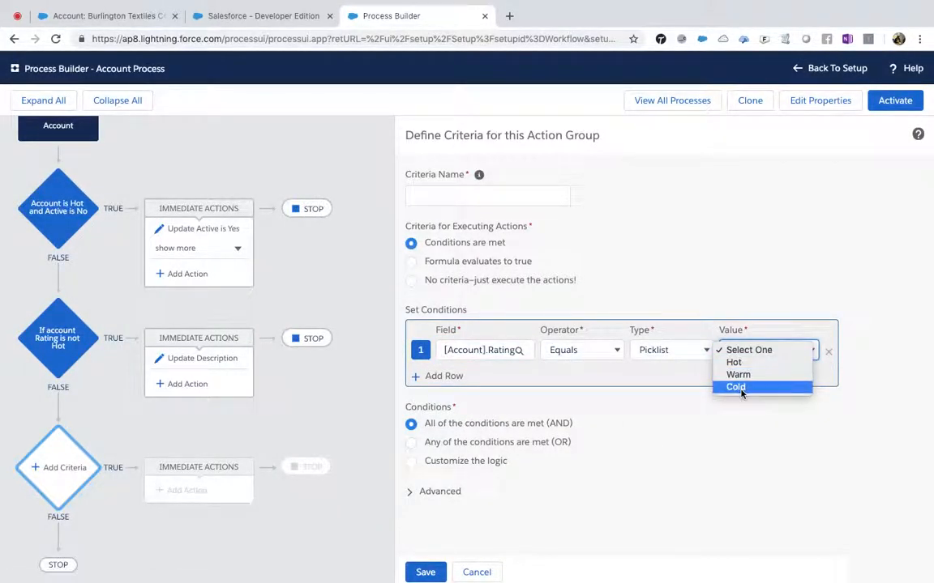
click(734, 388)
click(471, 195)
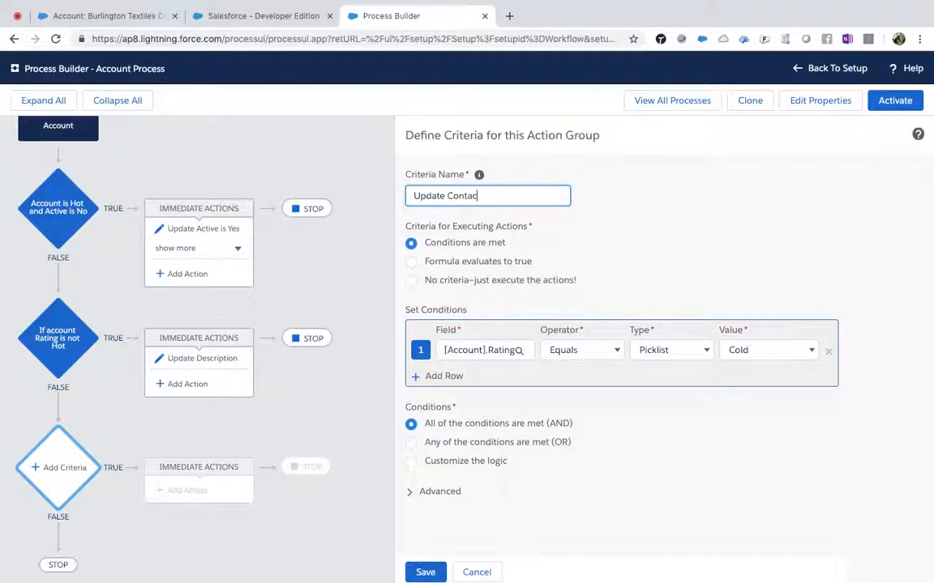
click(427, 572)
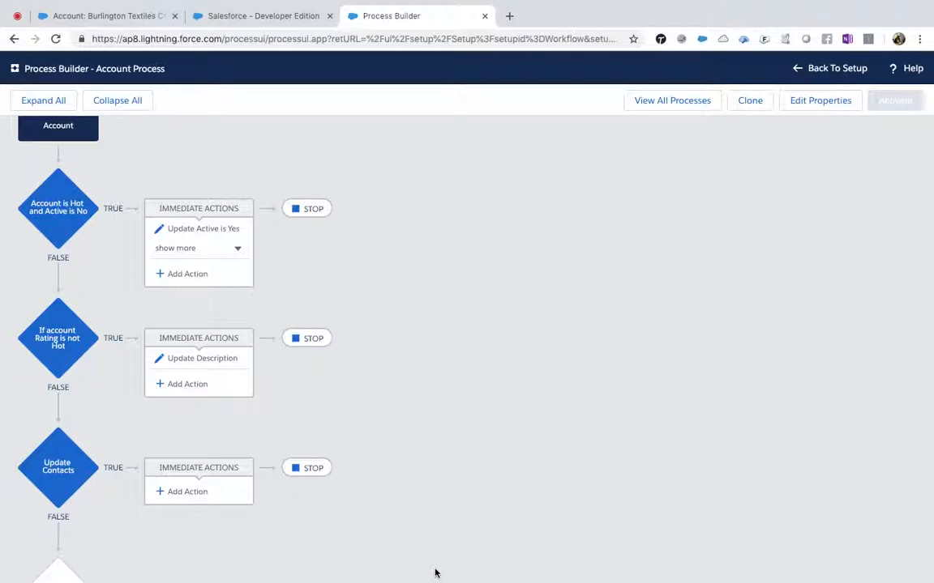
Step: Add an Update Records immediate action named "Con Updates" to the Update Contacts criteria
click(188, 493)
click(559, 197)
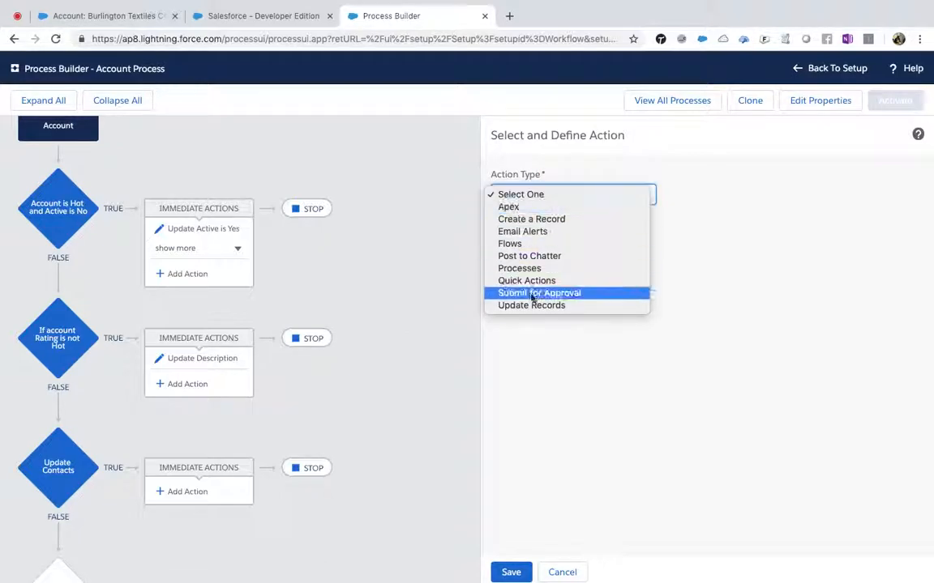
click(535, 307)
click(513, 245)
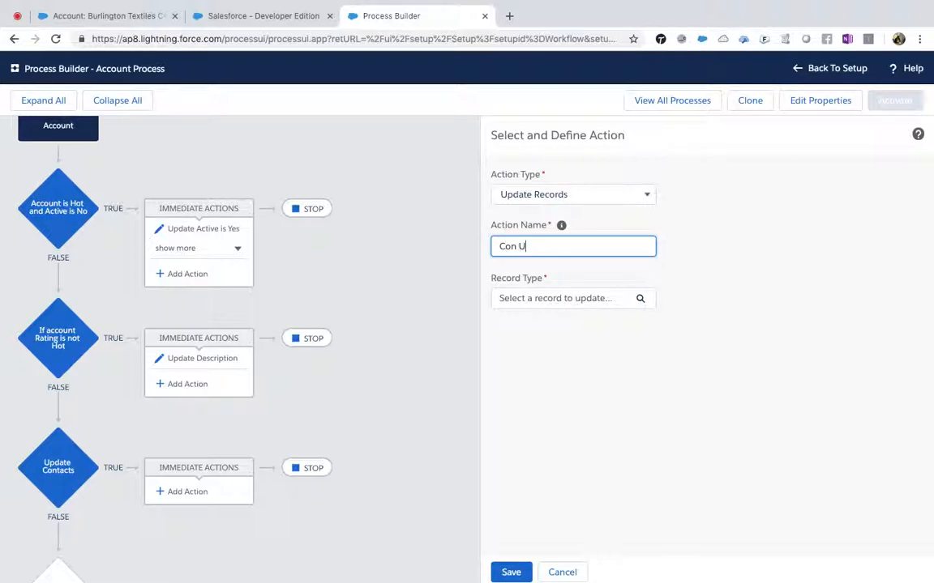
Step: Choose Contacts, as records related to the Account, as the record type the action updates
click(543, 300)
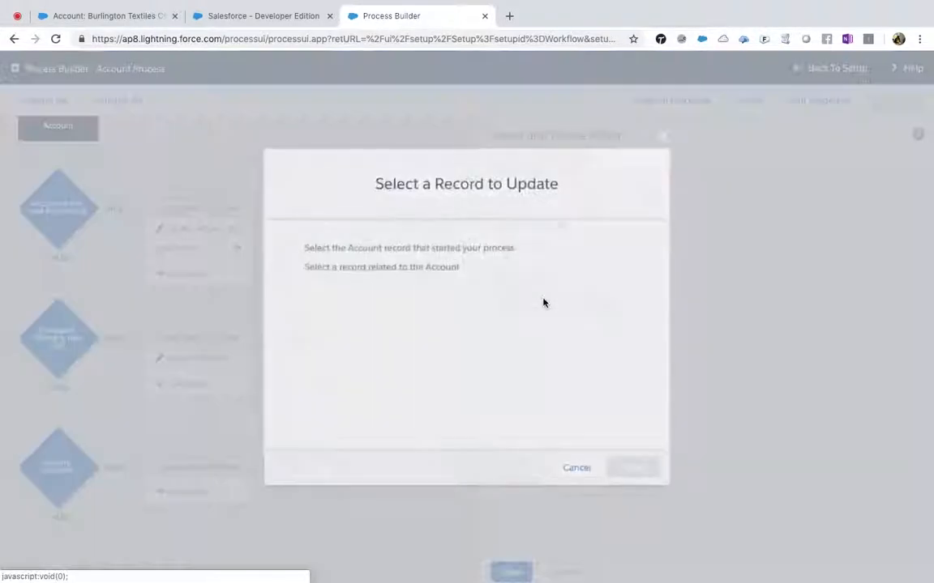
click(288, 268)
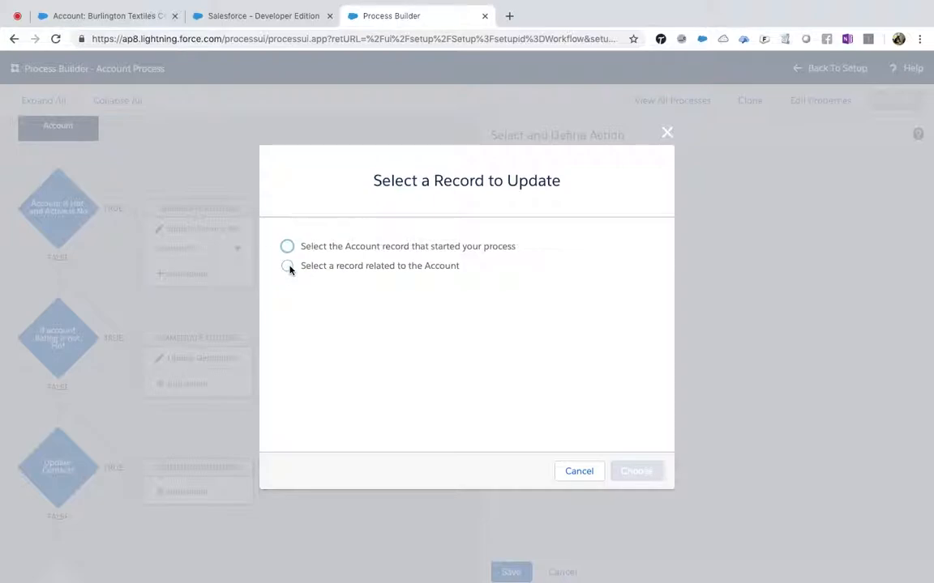
click(331, 298)
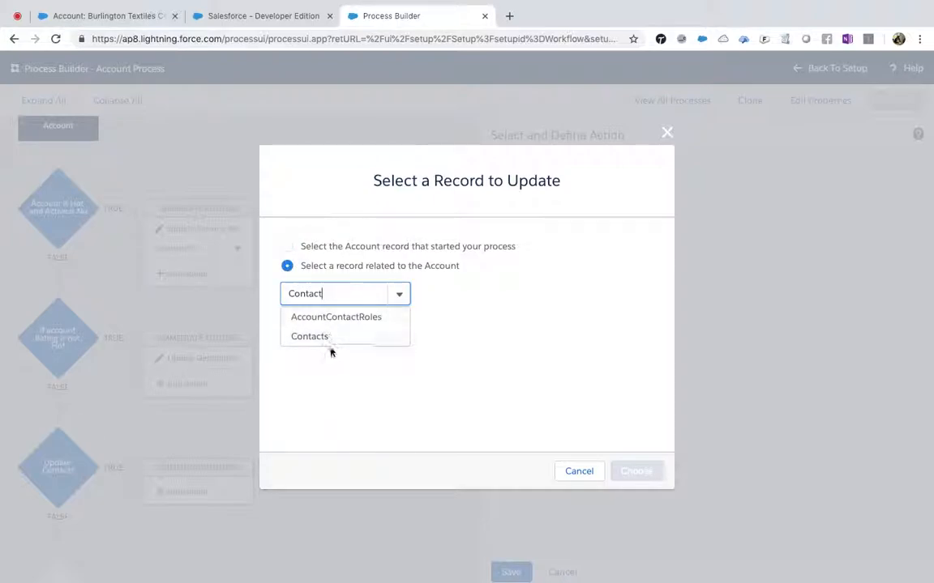
click(327, 337)
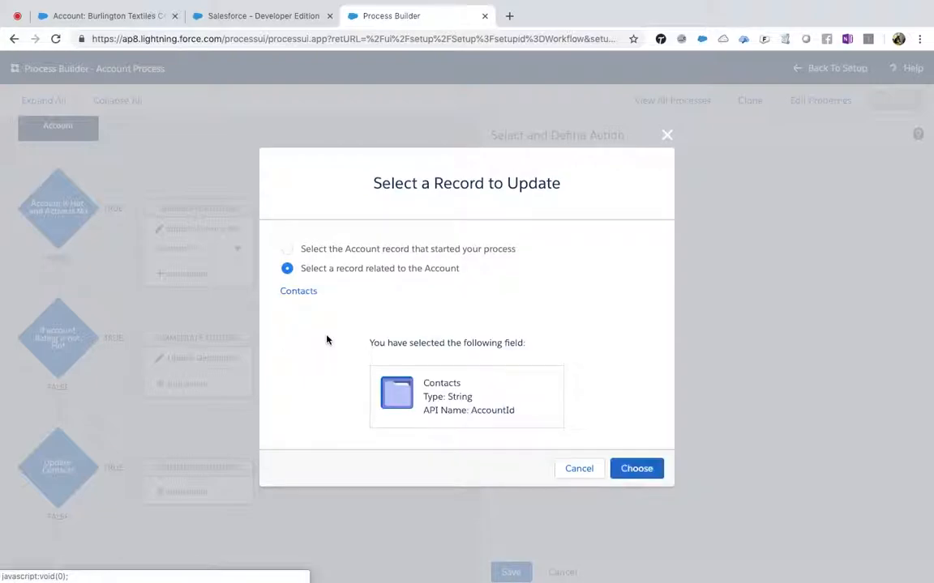
click(636, 468)
Step: Set the action's Contact Description field to the string "Account Rating is Cold" and save the action
click(557, 435)
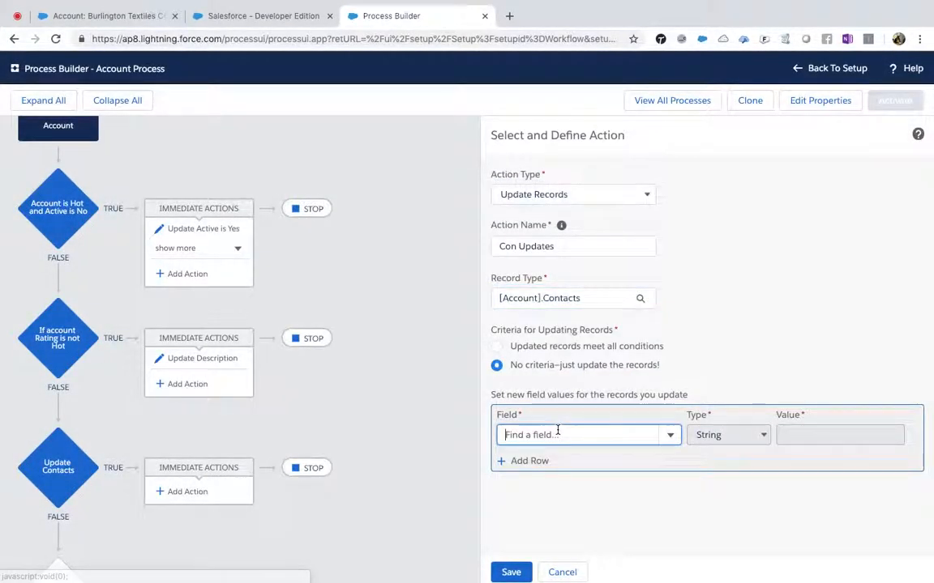
scroll(557, 431, down, 1)
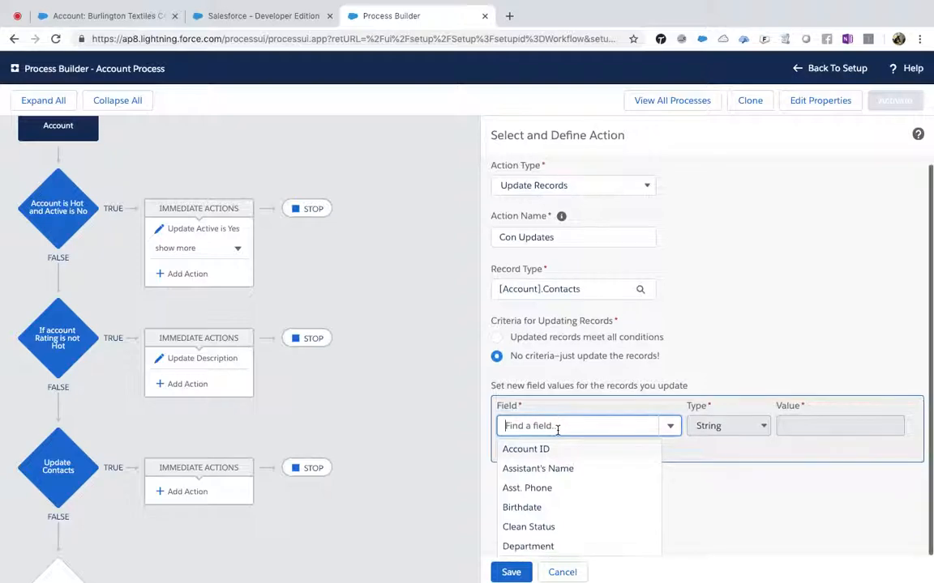
text(D)
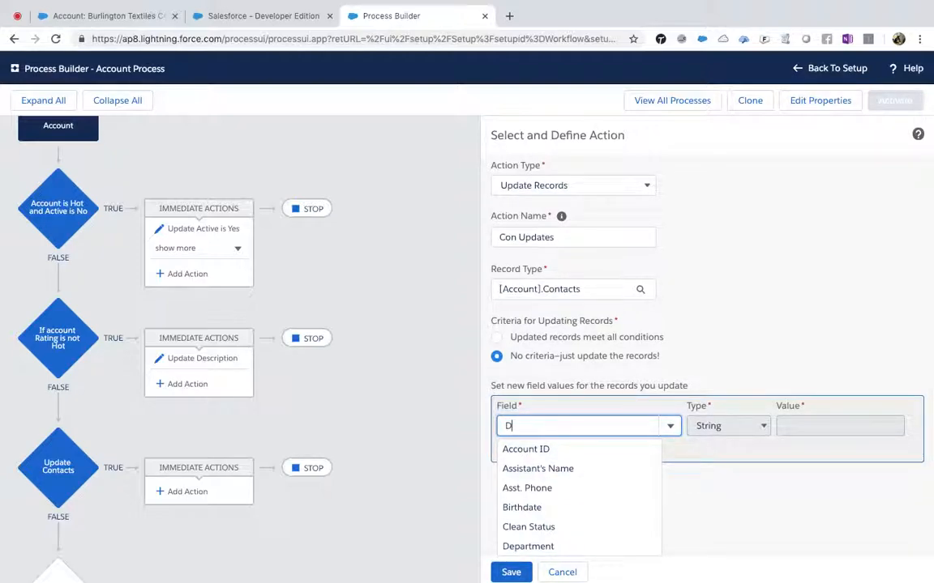
text(esc)
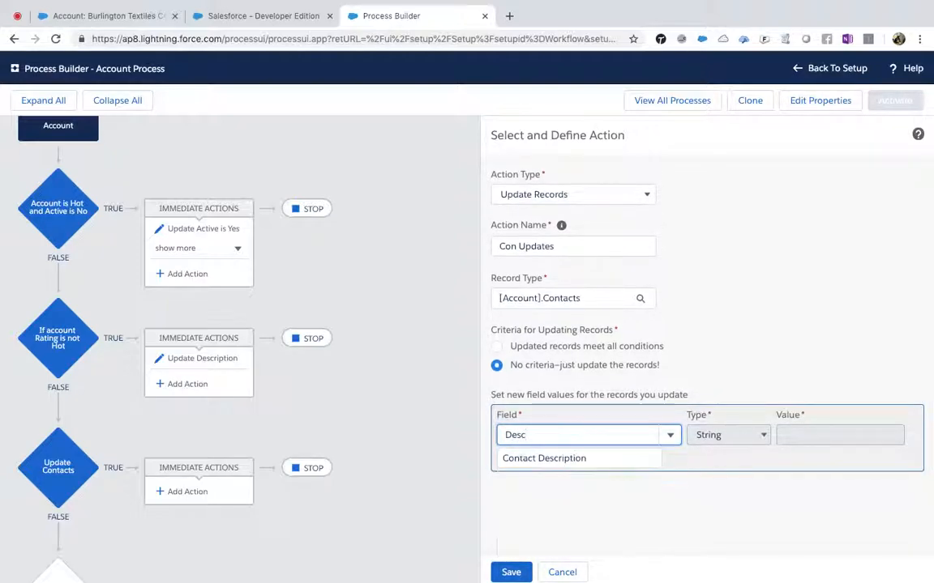
click(541, 457)
click(809, 434)
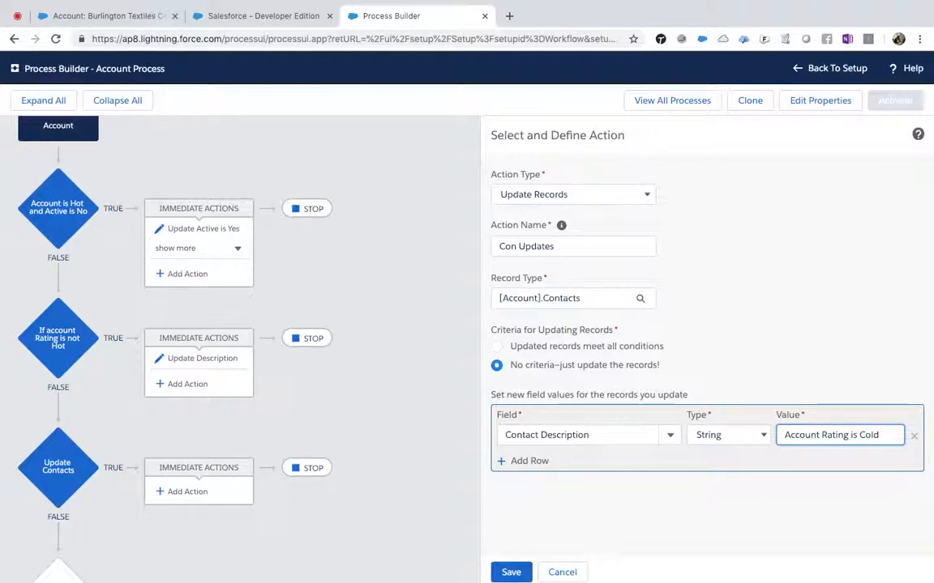
click(513, 574)
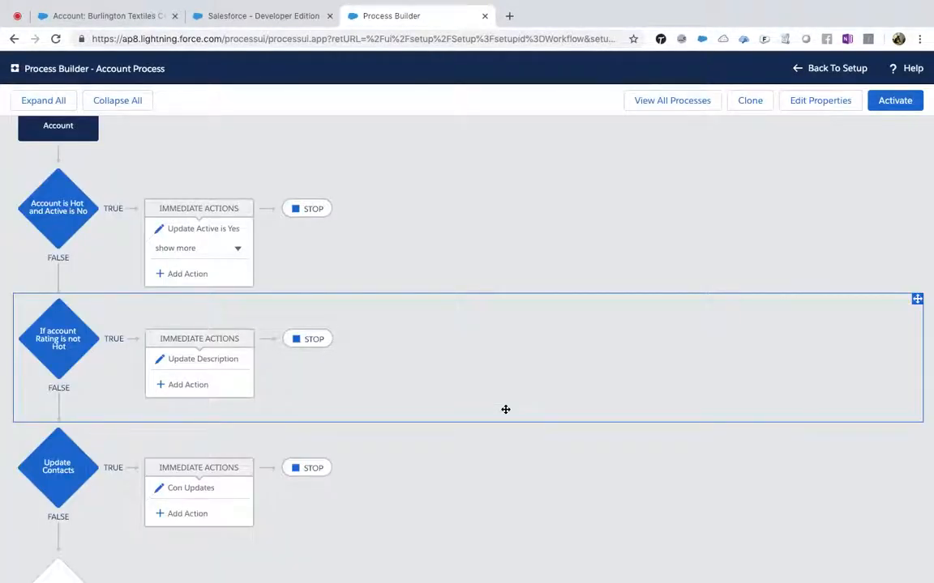
Step: Activate this version of the Account Process and confirm the activation
click(896, 103)
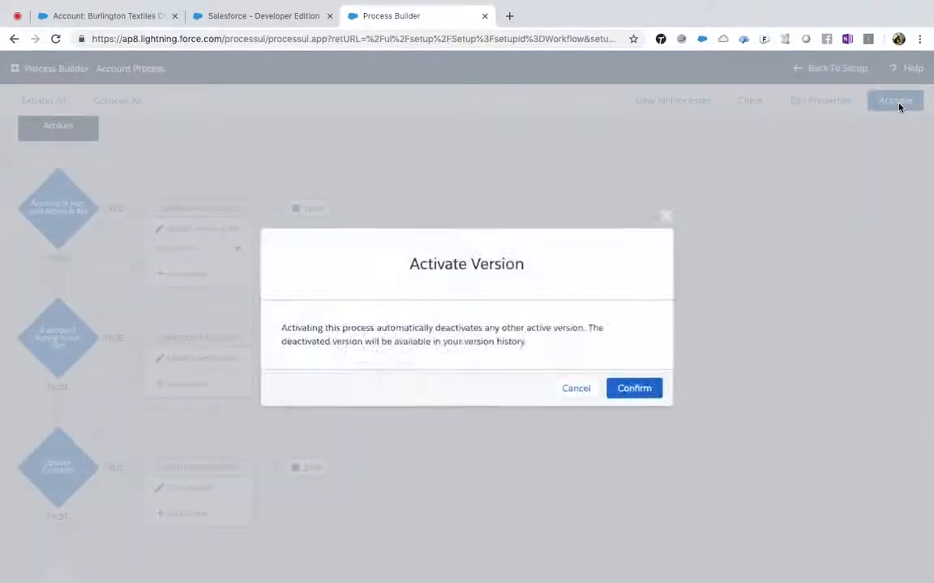
click(633, 392)
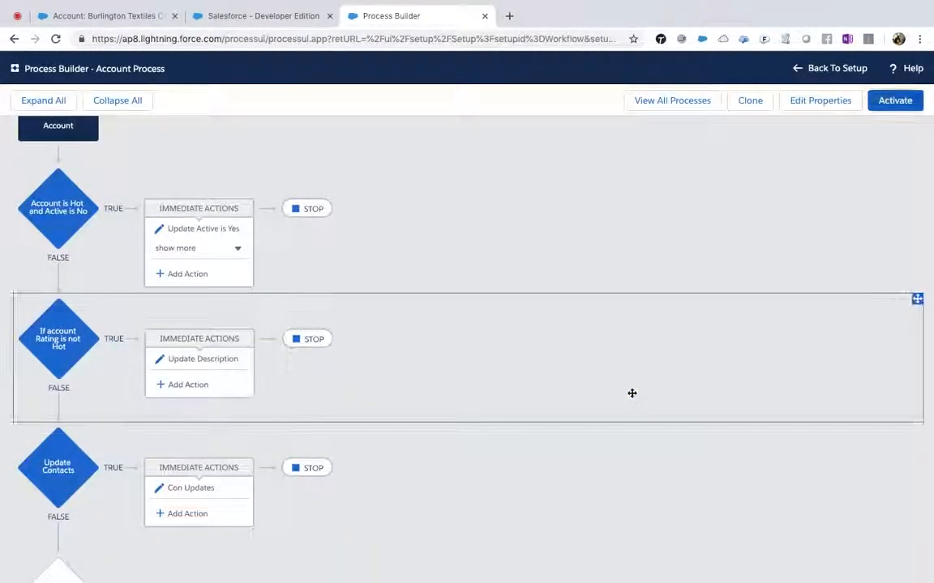
Step: Open the Burlington Textiles account's related contact in a separate browser tab placed beside the account's tab
click(114, 17)
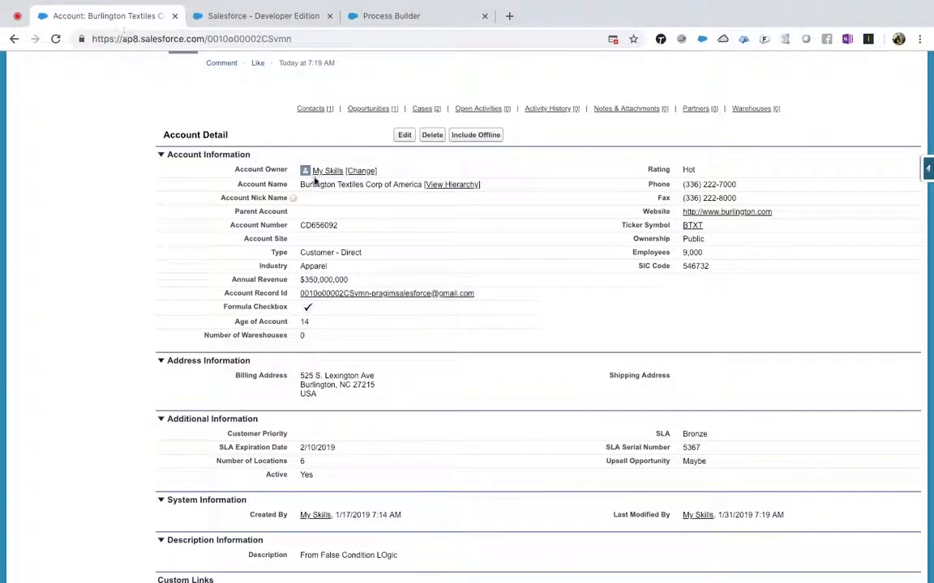
click(326, 113)
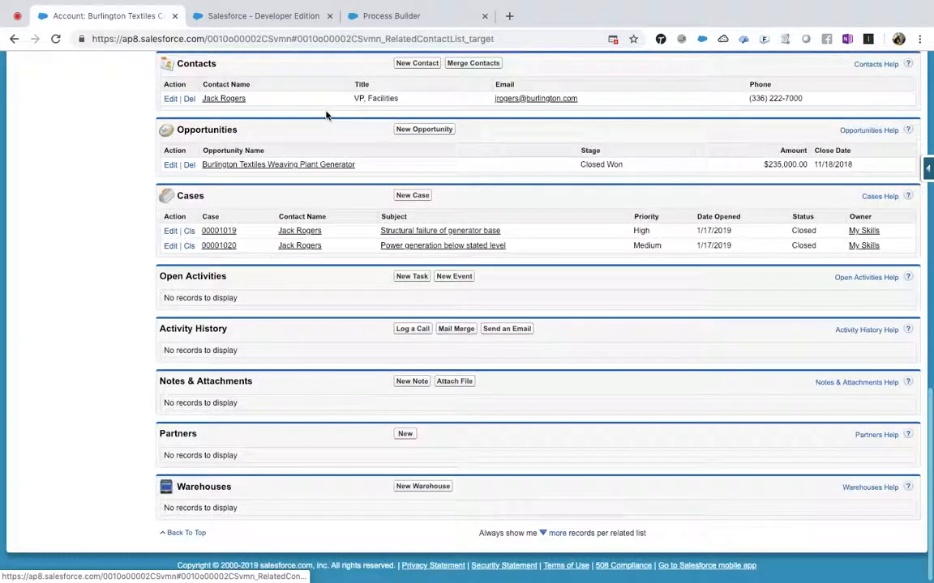
super+click(224, 99)
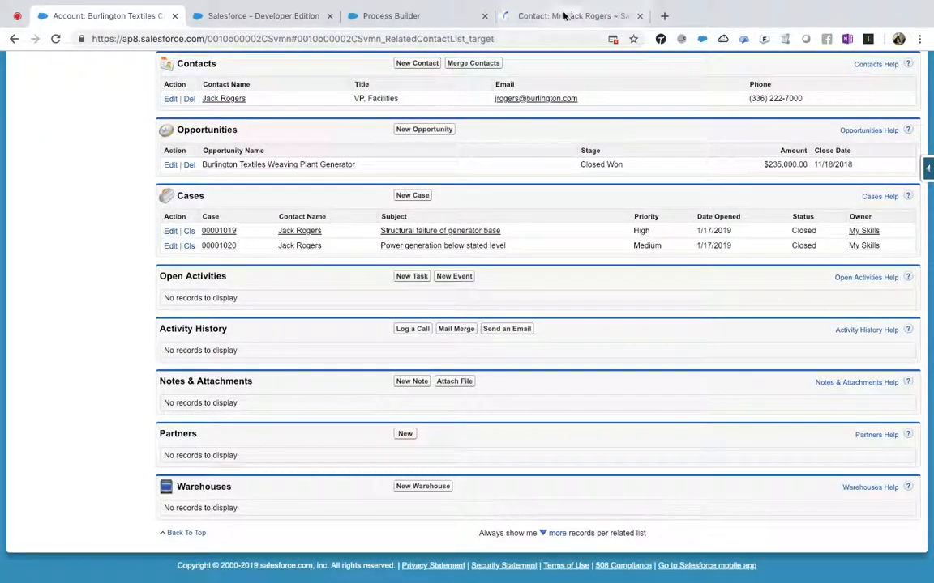
click(561, 16)
drag(562, 16, 277, 8)
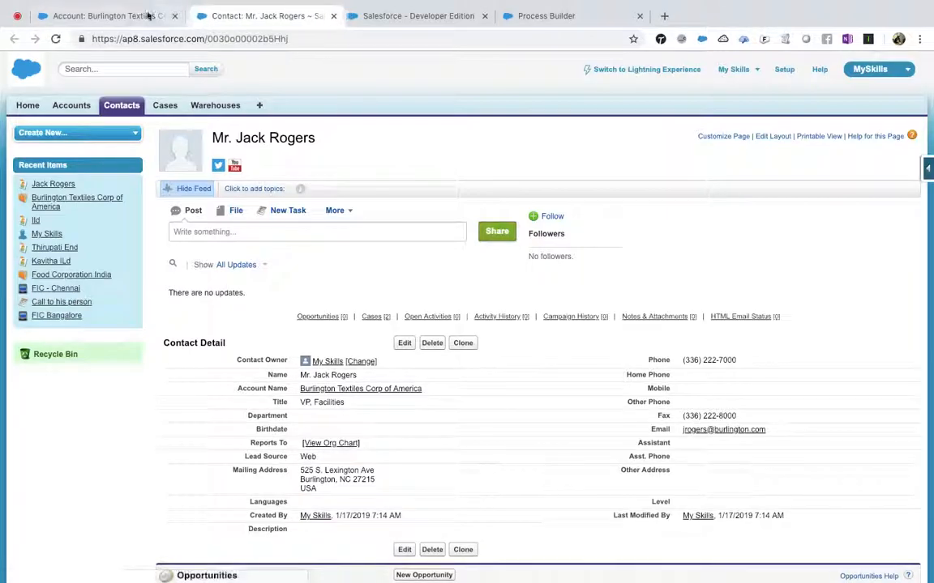
Step: Edit the Burlington Textiles Corp of America account, set its Rating to Cold, and save the record
click(123, 16)
scroll(438, 416, up, 10)
scroll(443, 465, down, 1)
scroll(442, 465, down, 1)
click(403, 350)
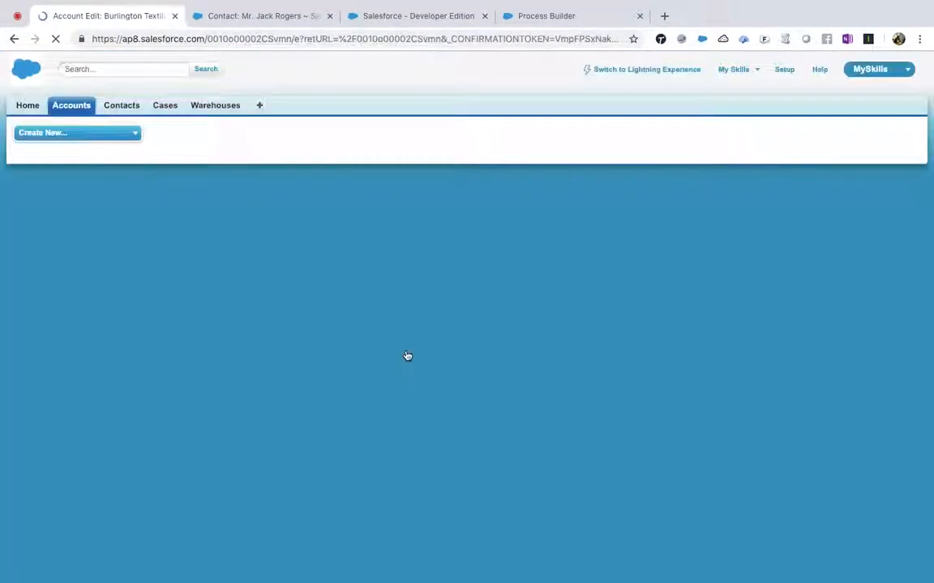
click(707, 221)
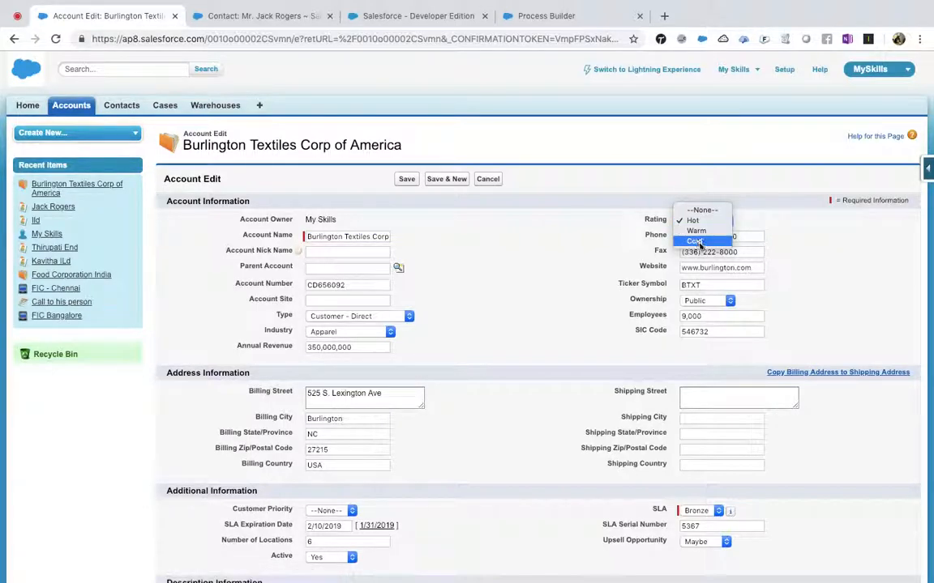
click(689, 243)
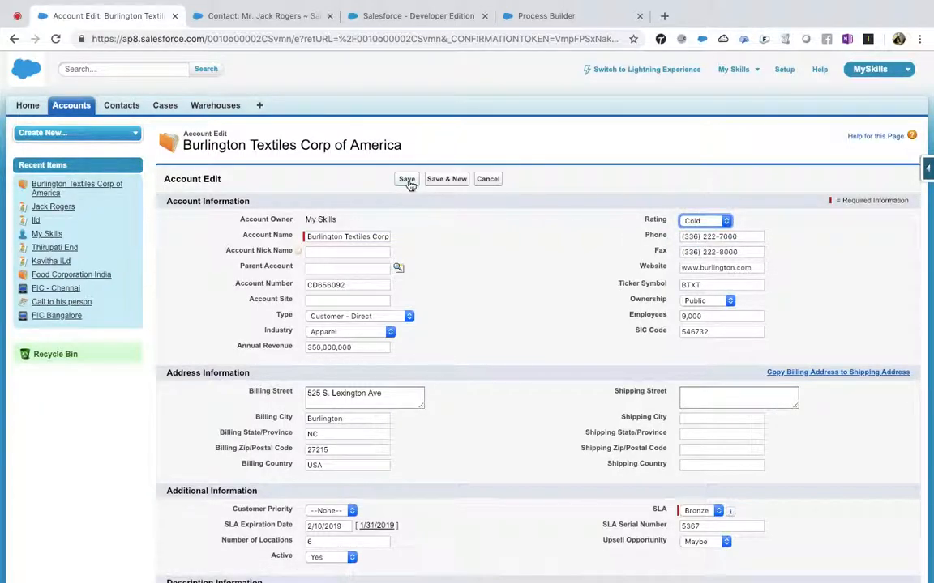
Step: Check the Description field on the related contact's record and return to the account
click(234, 16)
scroll(268, 339, down, 2)
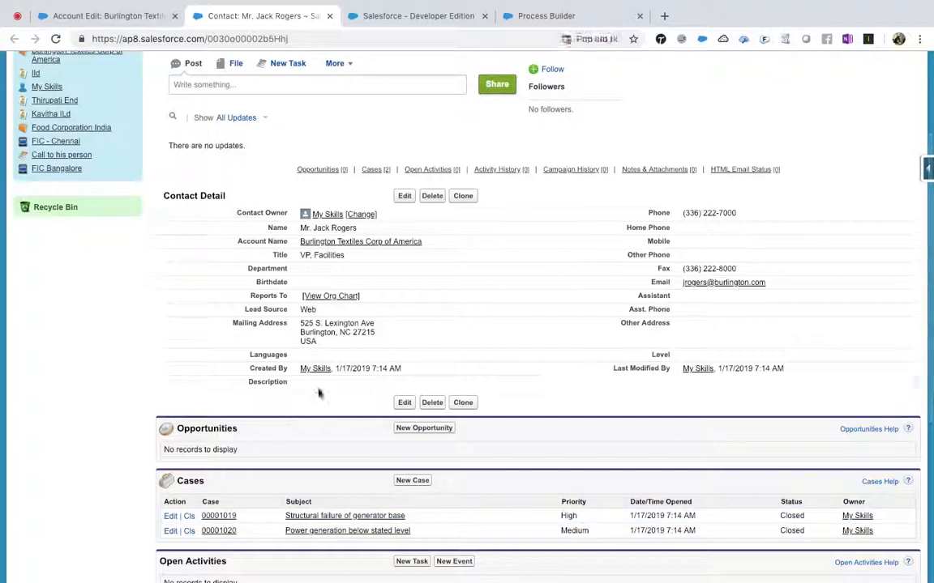
click(116, 16)
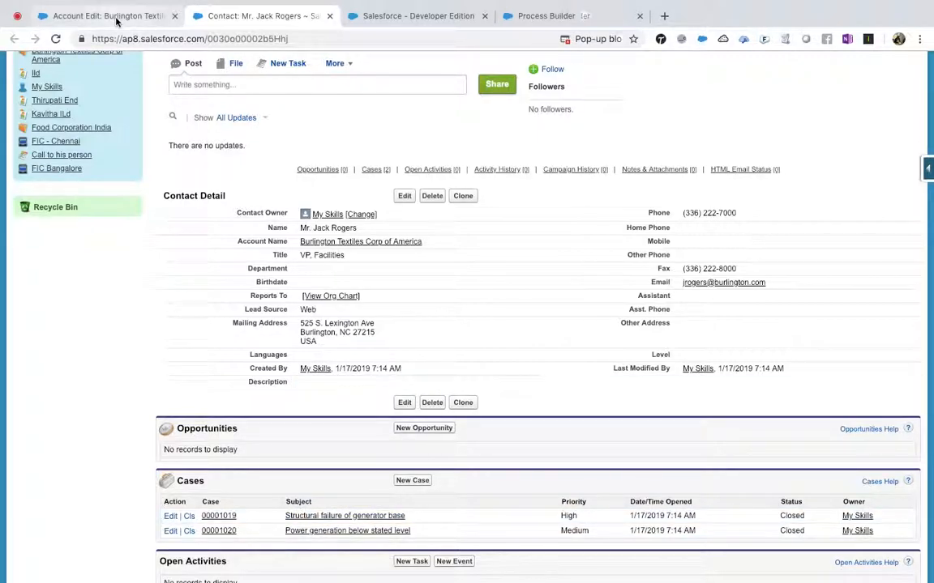
Step: Save the Burlington Textiles account and reload the related contact's record to check its Description
click(416, 180)
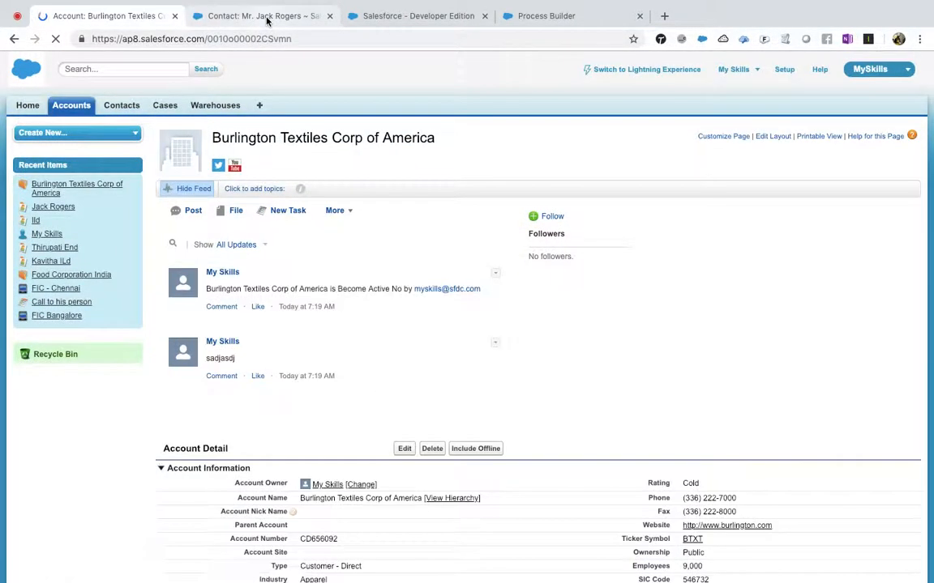
click(267, 18)
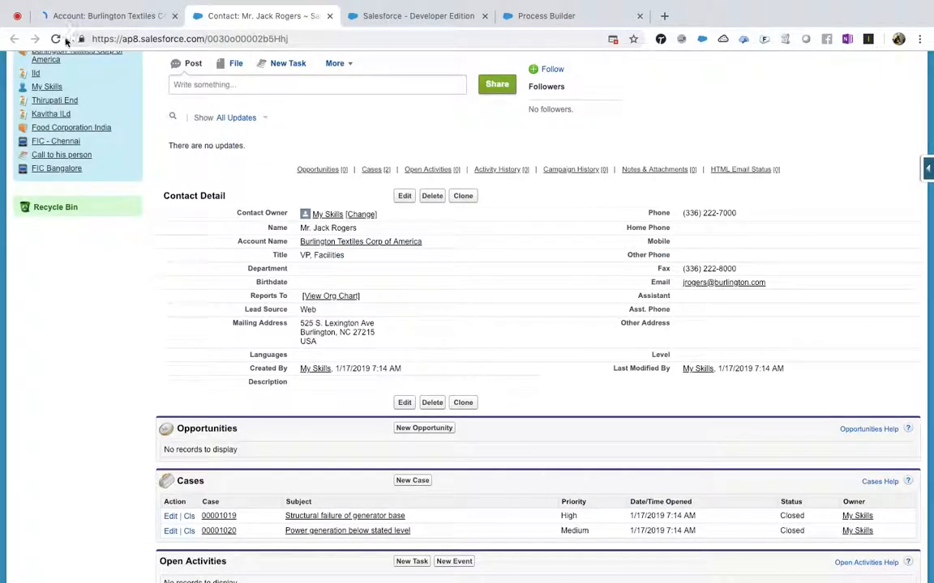
click(56, 38)
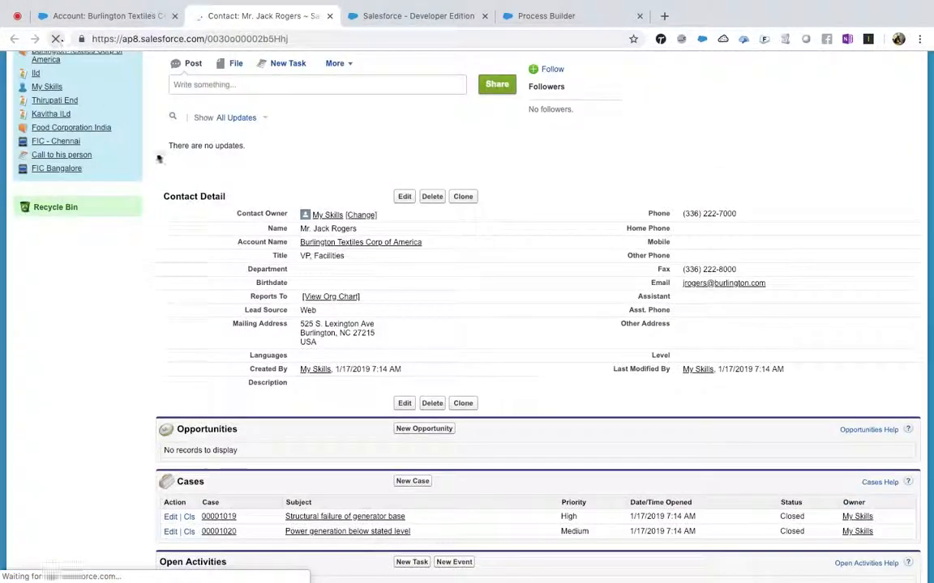
Step: Review the Burlington Textiles account's Rating and Description, and reload the related contact's record once more
click(119, 15)
scroll(288, 328, down, 5)
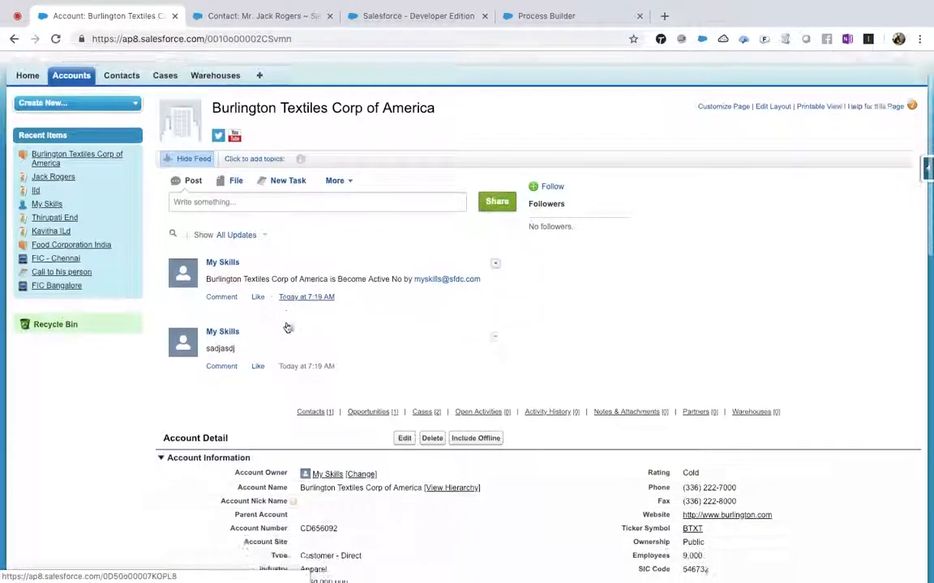
scroll(286, 326, down, 2)
scroll(287, 322, up, 2)
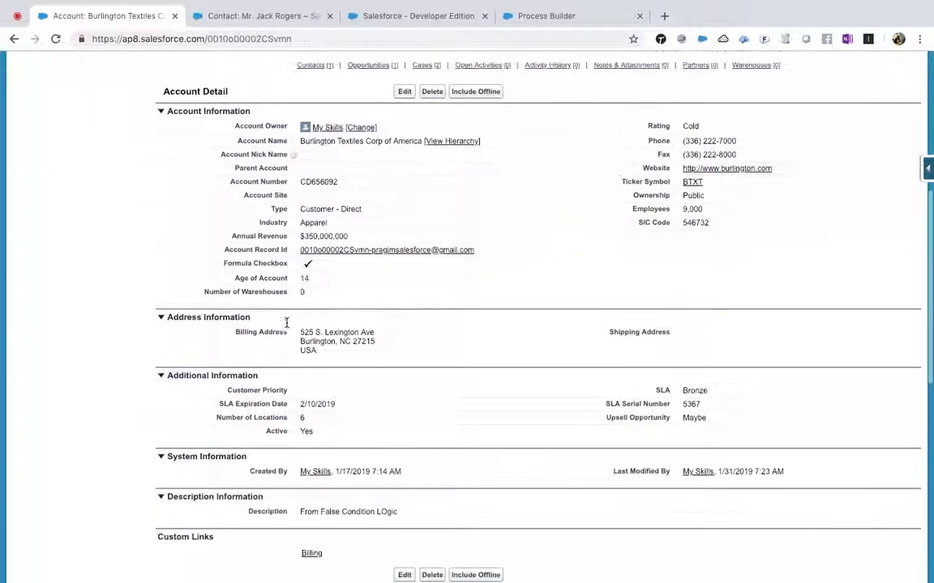
click(414, 18)
click(244, 17)
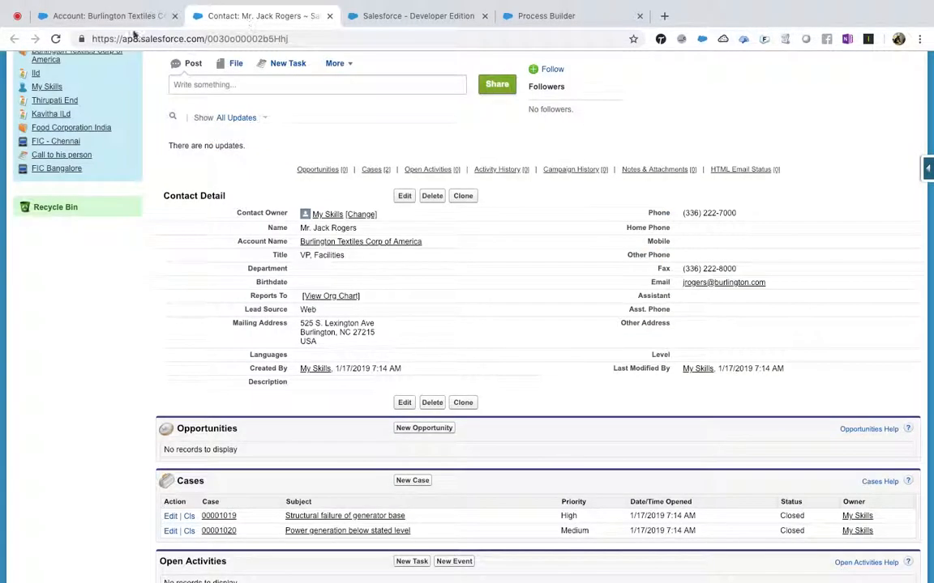
click(55, 39)
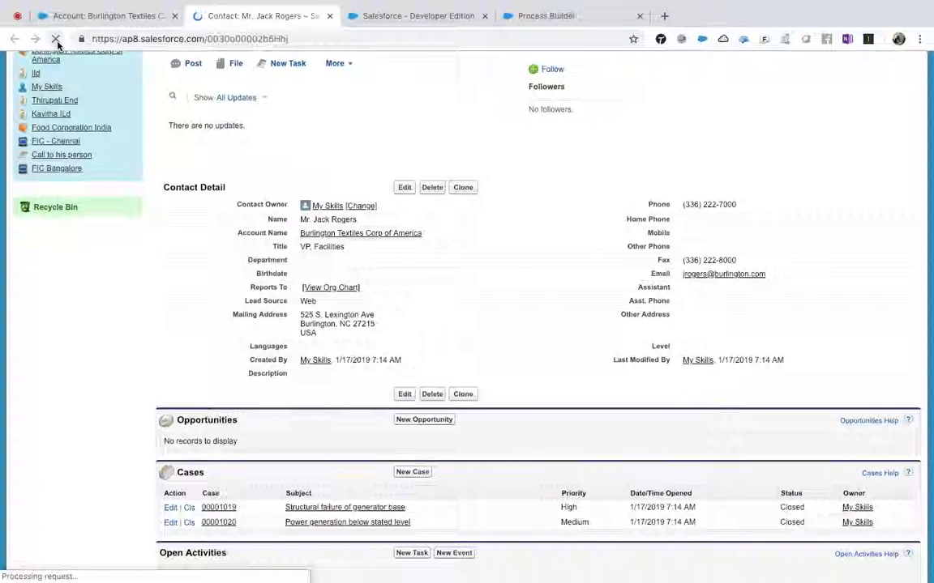
Step: Examine the Con Updates action and the Update Contacts and If account Rating is not Hot criteria in the Account Process
click(545, 16)
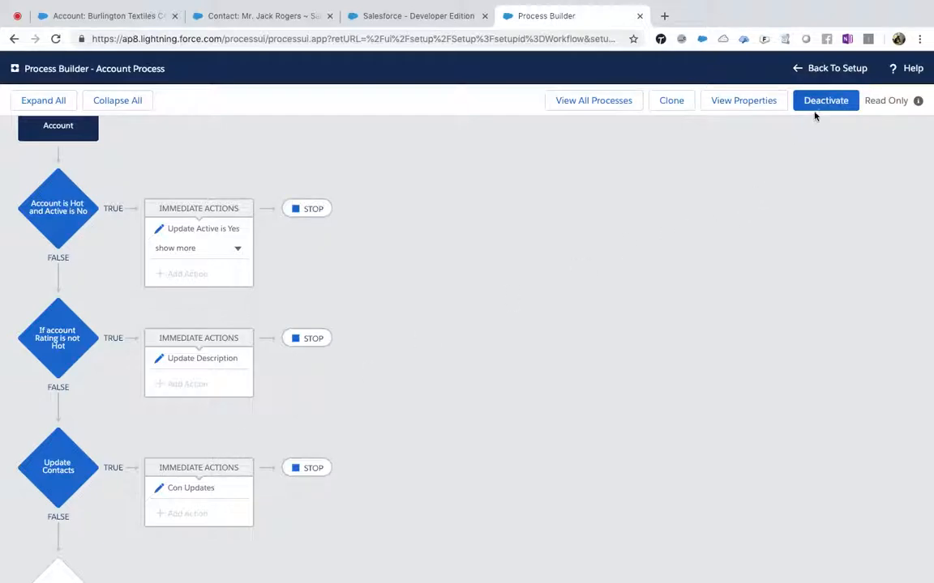
click(194, 489)
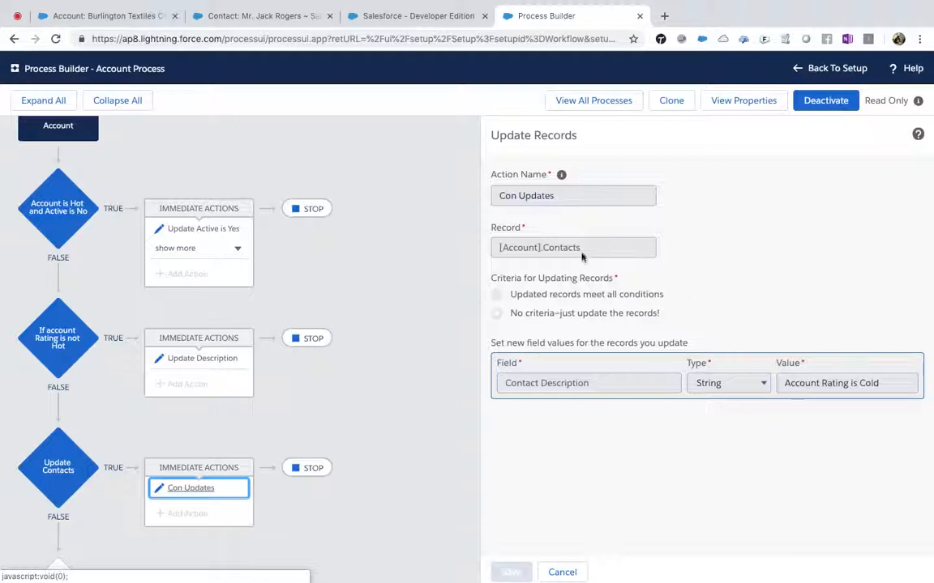
click(74, 476)
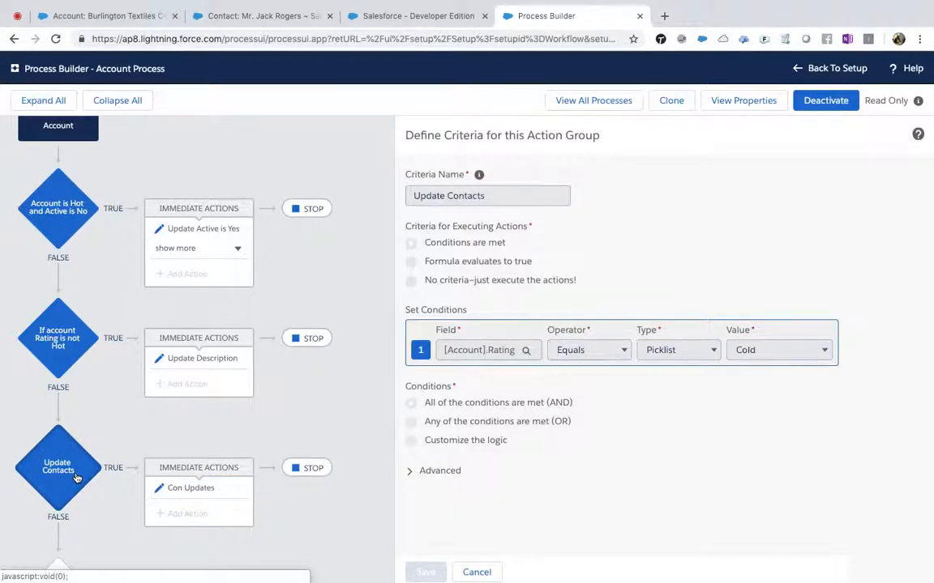
click(56, 342)
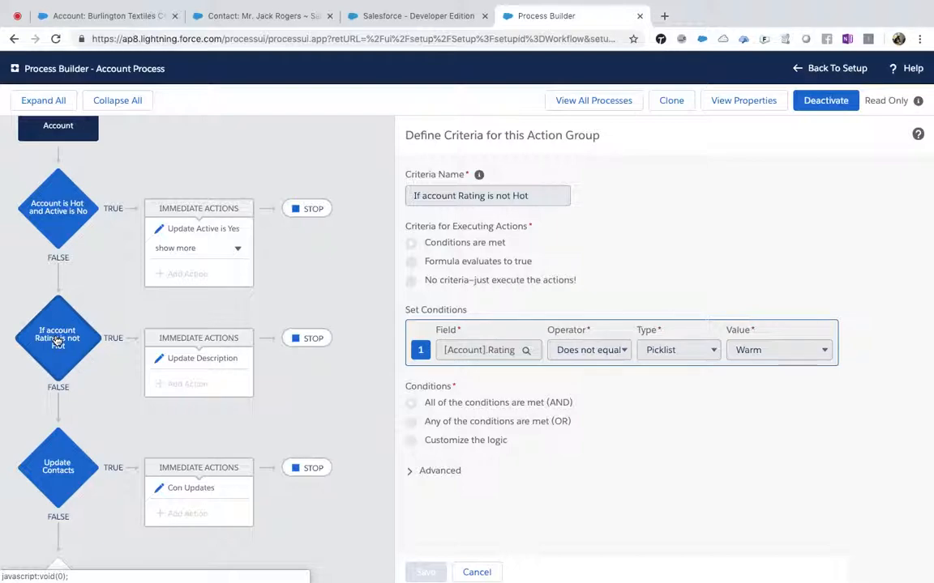
Step: Clone the Account Process as a version of the current process
click(671, 100)
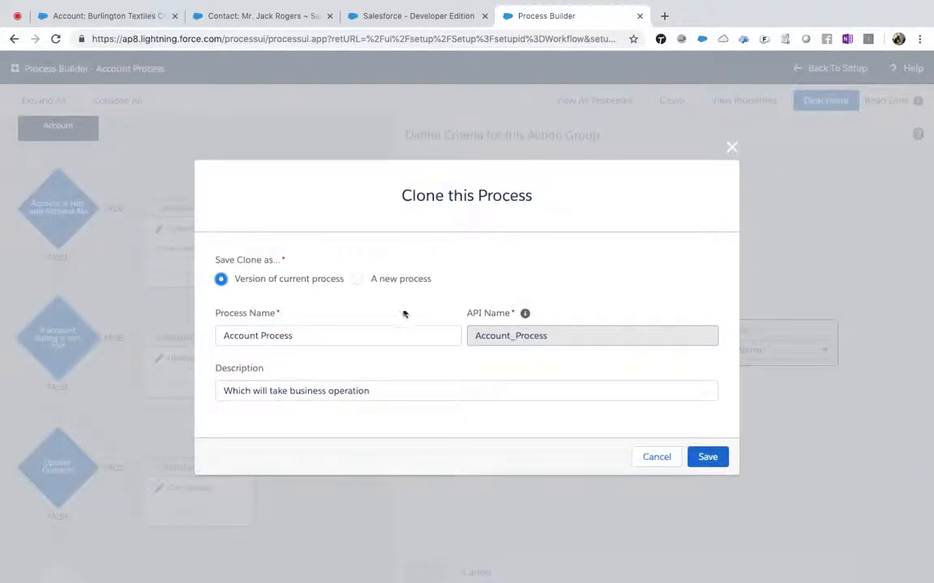
click(709, 460)
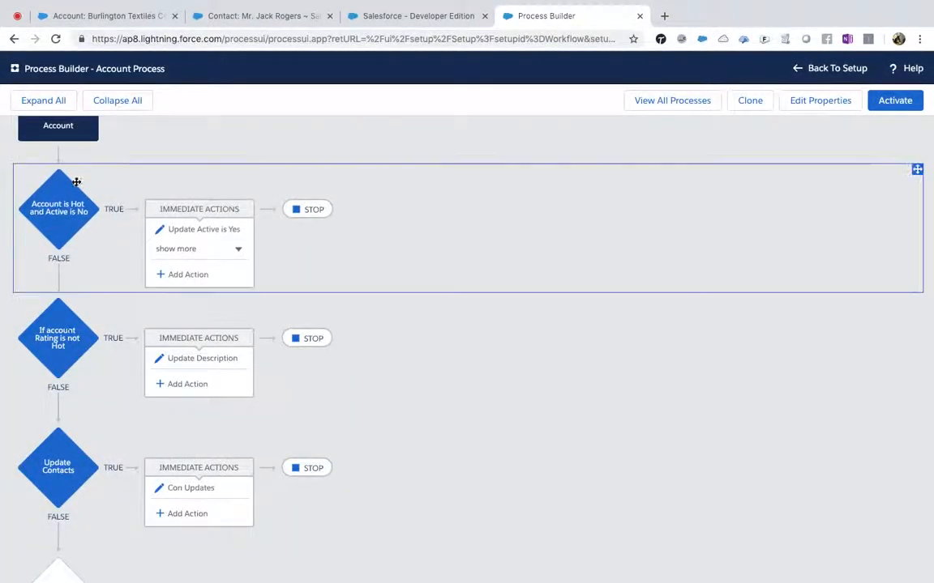
Step: Try switching the Rating operator in the If account Rating is not Hot criteria to Equals, and activate the cloned version
click(65, 341)
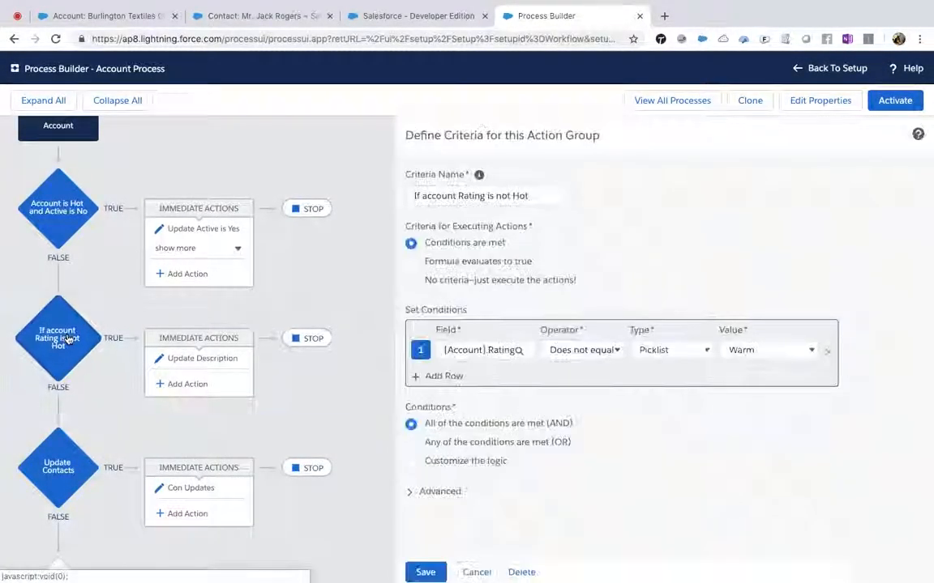
click(609, 348)
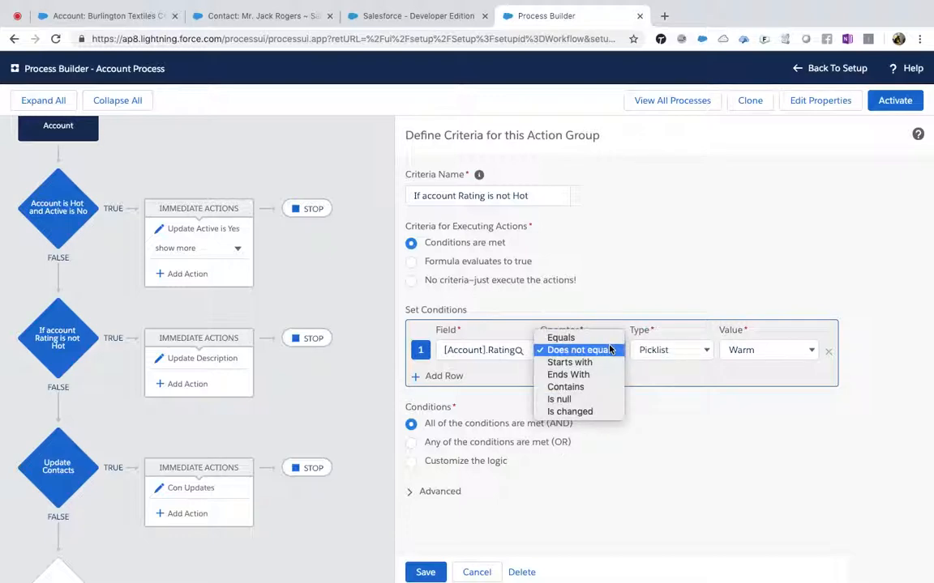
click(558, 335)
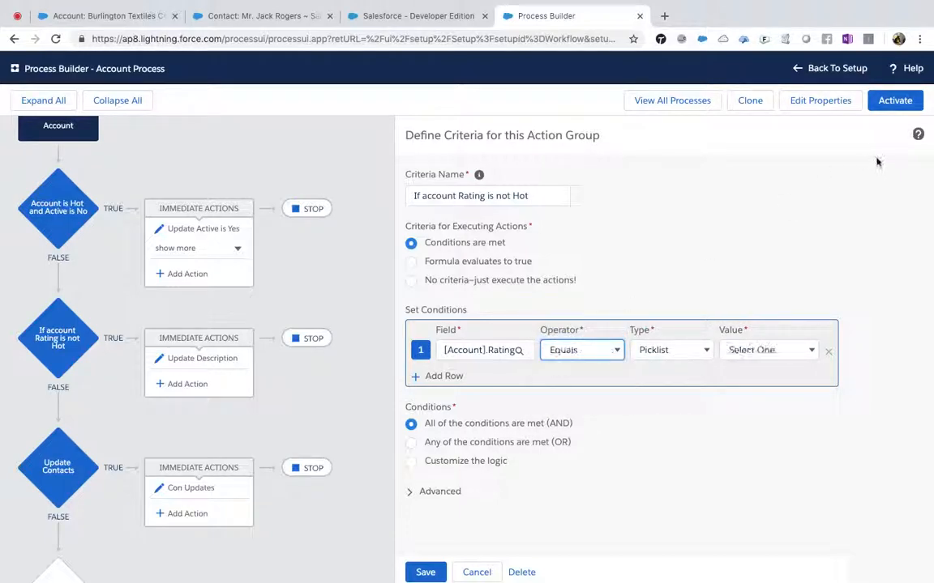
click(885, 102)
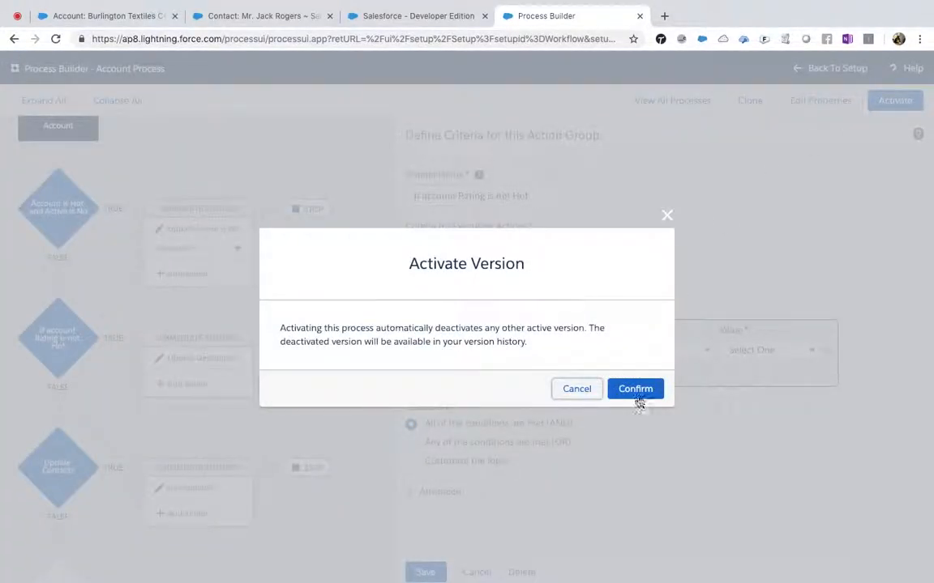
click(637, 396)
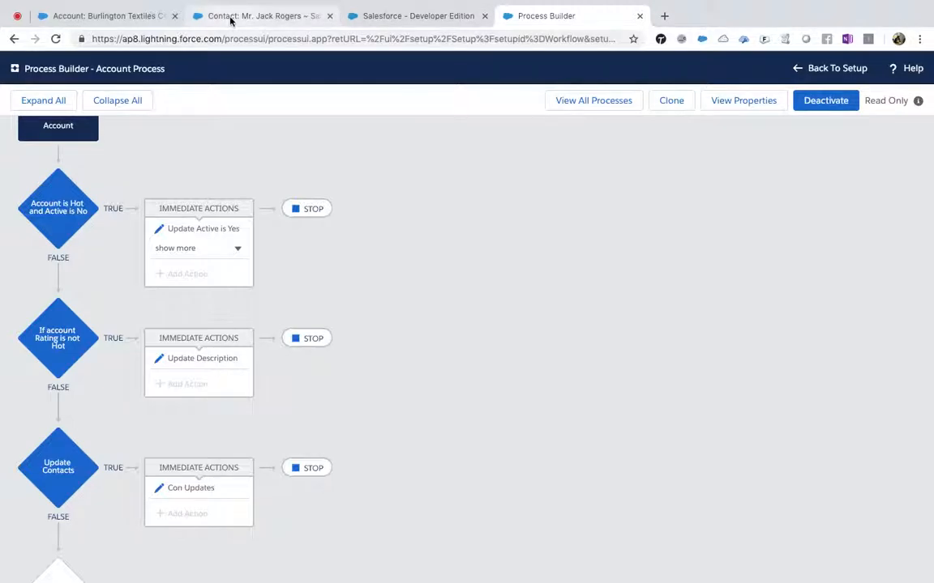
Step: Edit and re-save the Burlington Textiles Corp of America account, and reload the related contact to check its Description
click(140, 18)
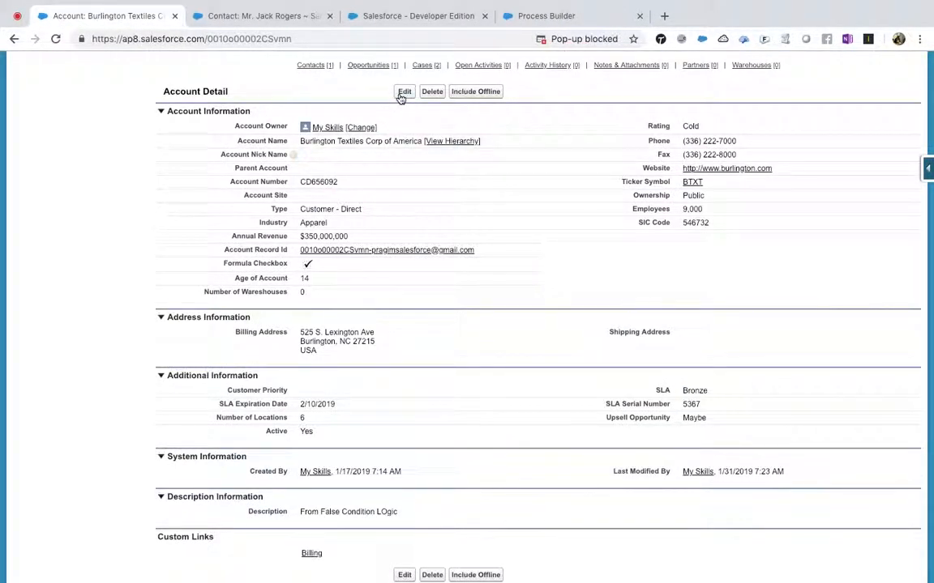
click(403, 92)
click(407, 180)
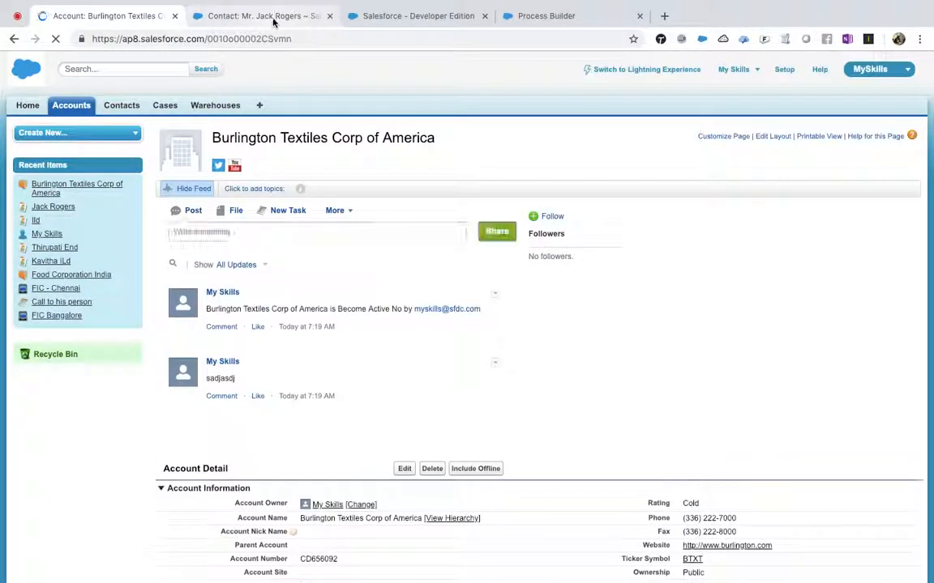
click(272, 18)
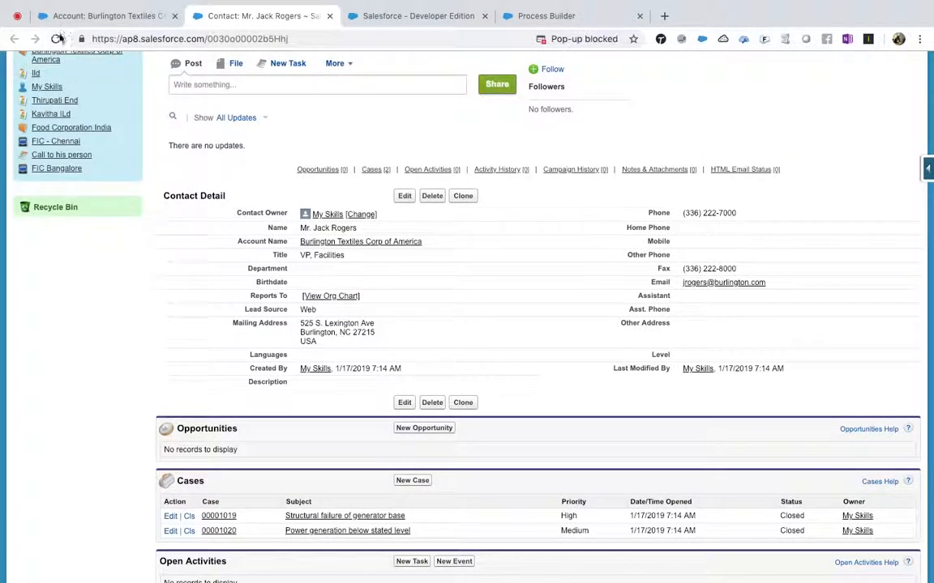
click(57, 39)
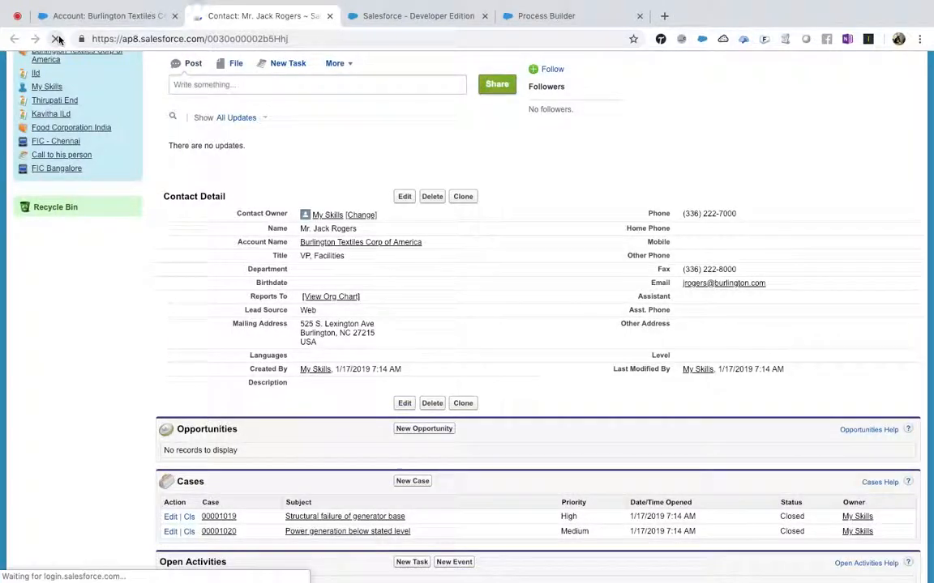
Step: Review the account's details and examine the process's Account is Hot and Active is No and If account Rating is not Hot criteria
click(105, 18)
scroll(347, 304, down, 7)
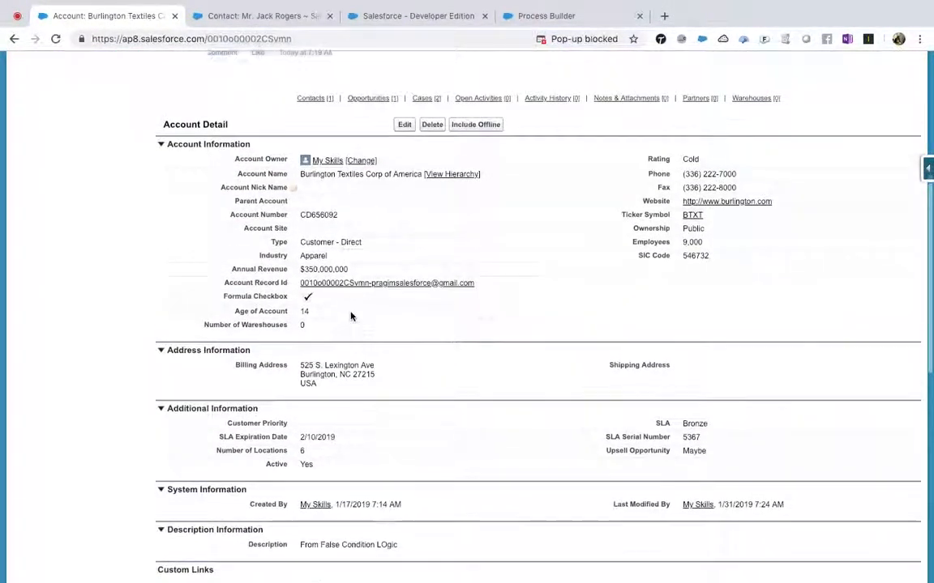
click(535, 18)
click(51, 222)
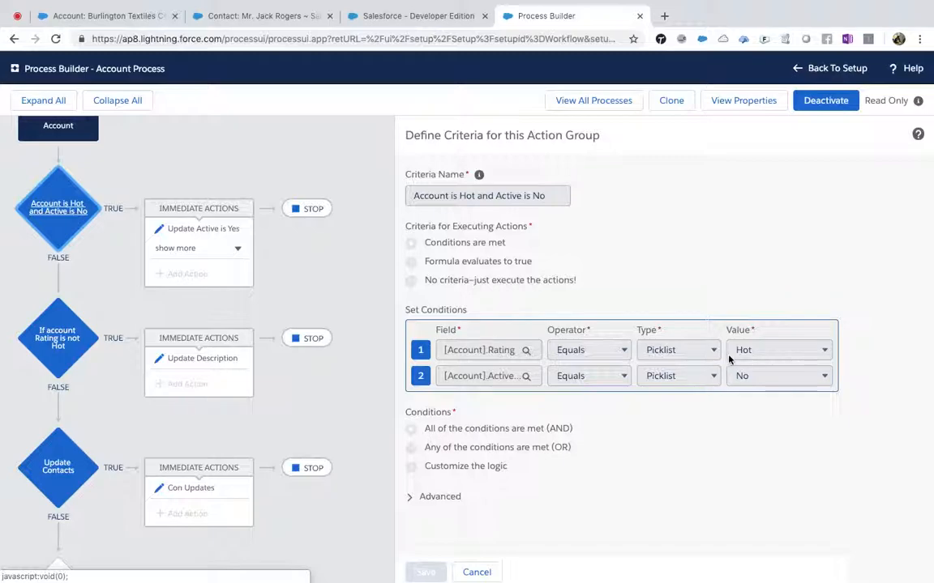
click(58, 338)
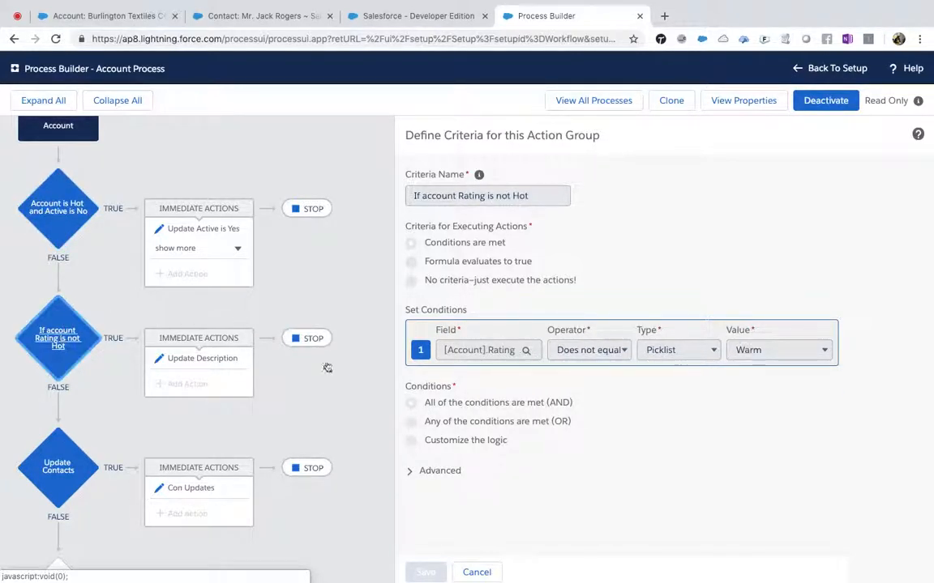
Step: Clone the active Account Process again as another version of the current process
click(679, 108)
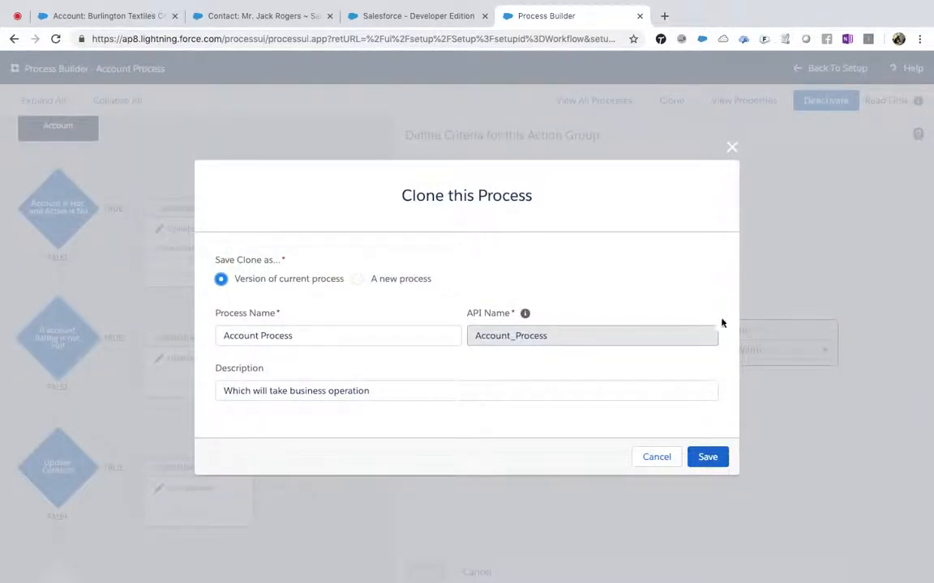
click(708, 458)
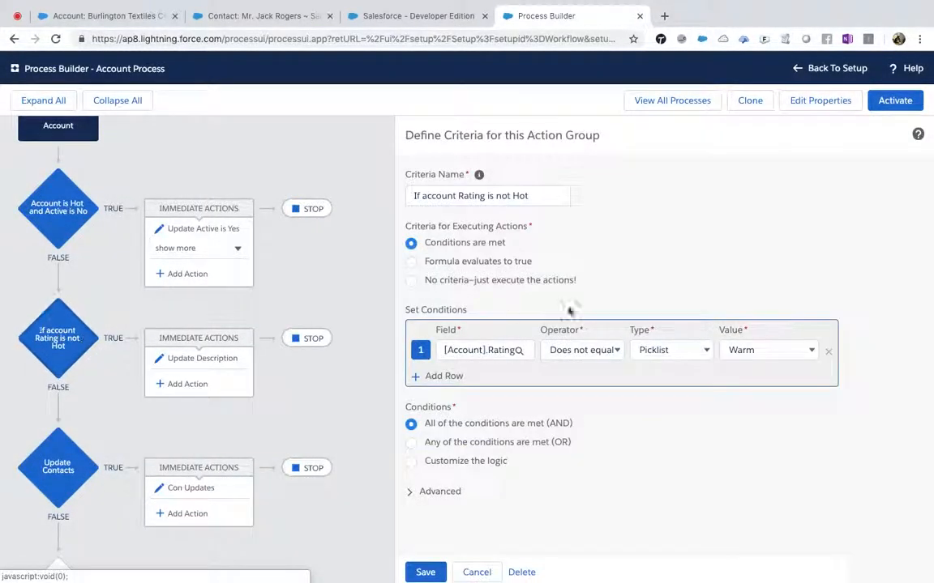
Step: Set the If account Rating is not Hot condition to [Account].Rating Equals Warm and save the criteria
click(594, 352)
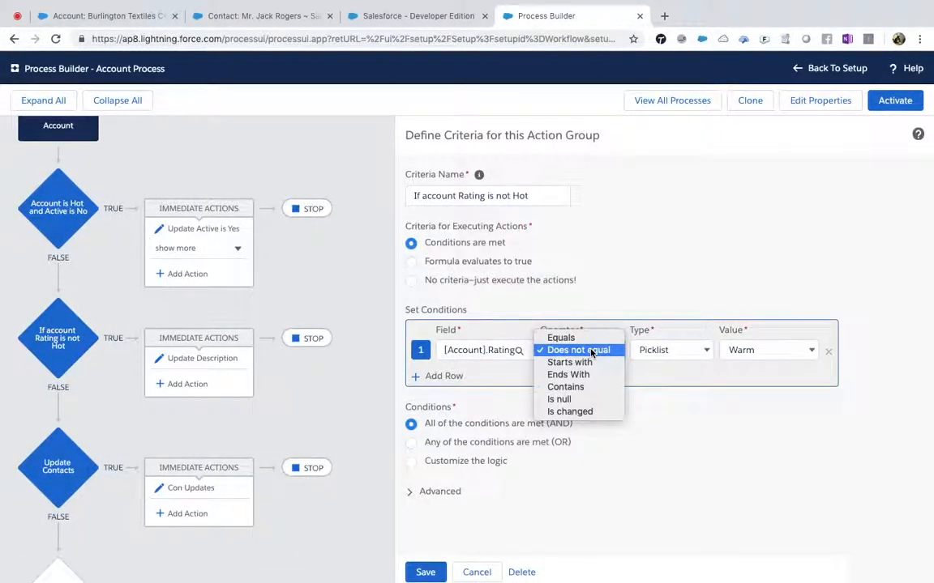
click(572, 339)
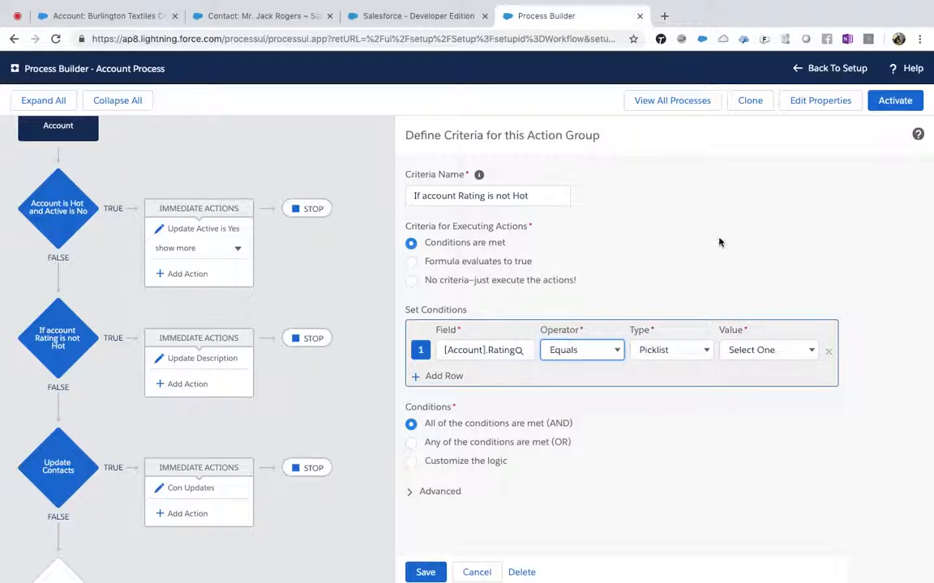
click(771, 351)
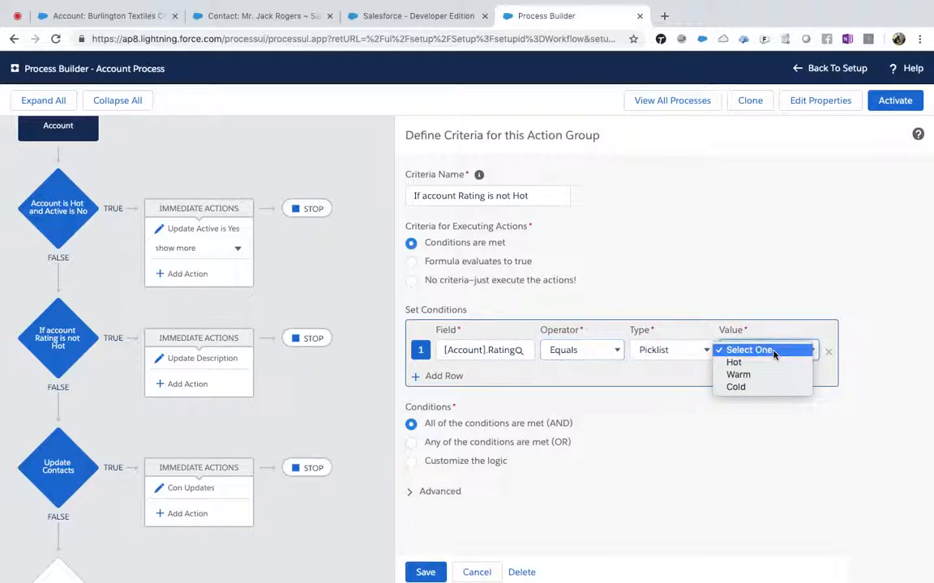
click(739, 375)
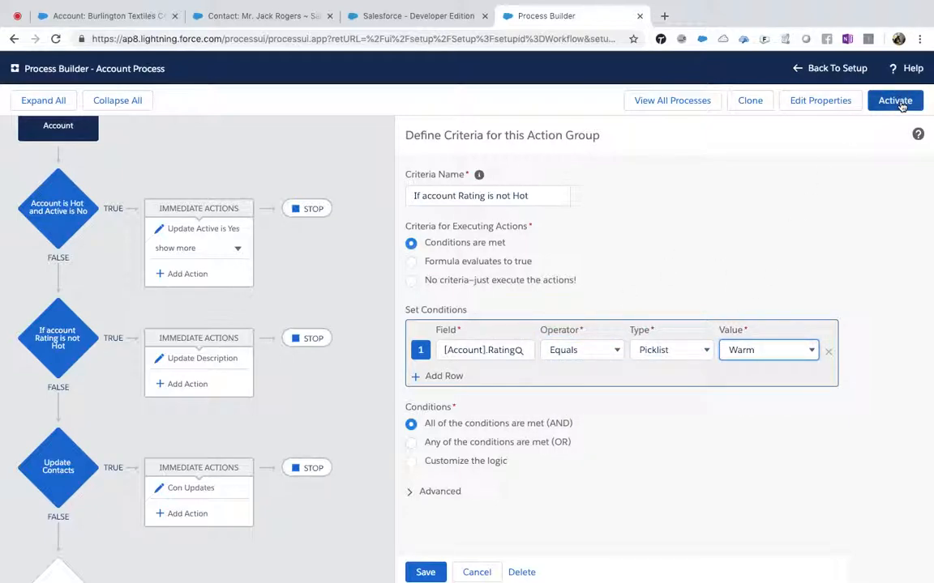
click(897, 103)
click(577, 389)
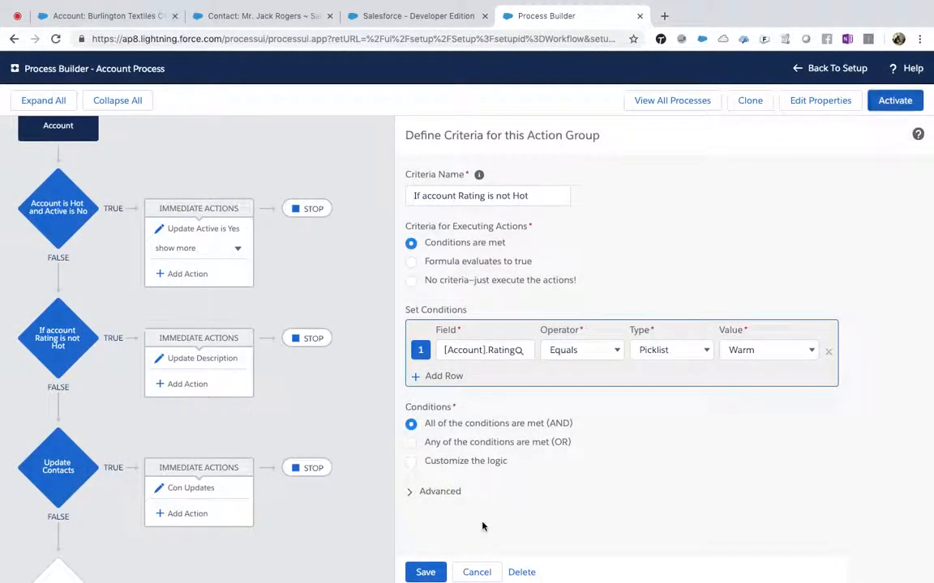
click(429, 572)
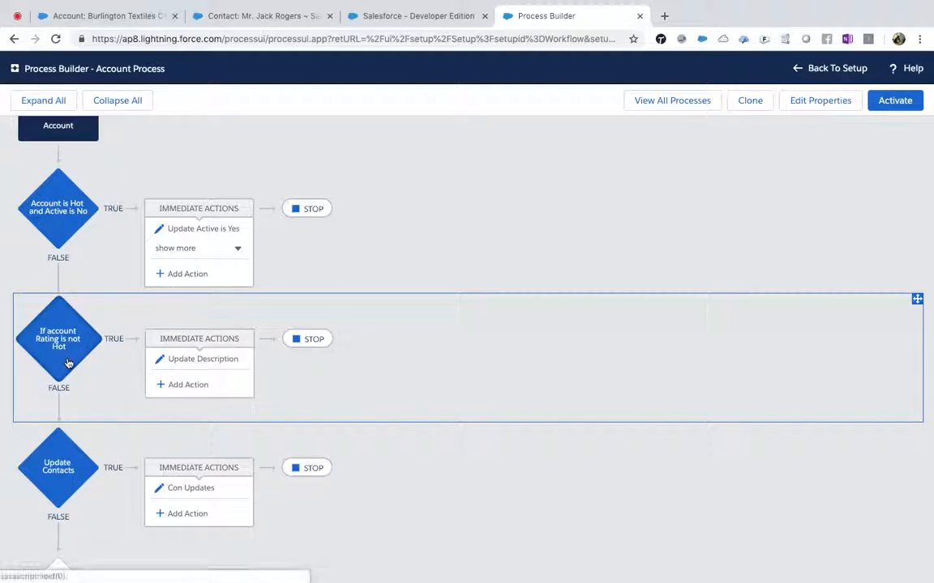
Step: Check the saved conditions of the If account Rating is not Hot and Update Contacts criteria
click(68, 363)
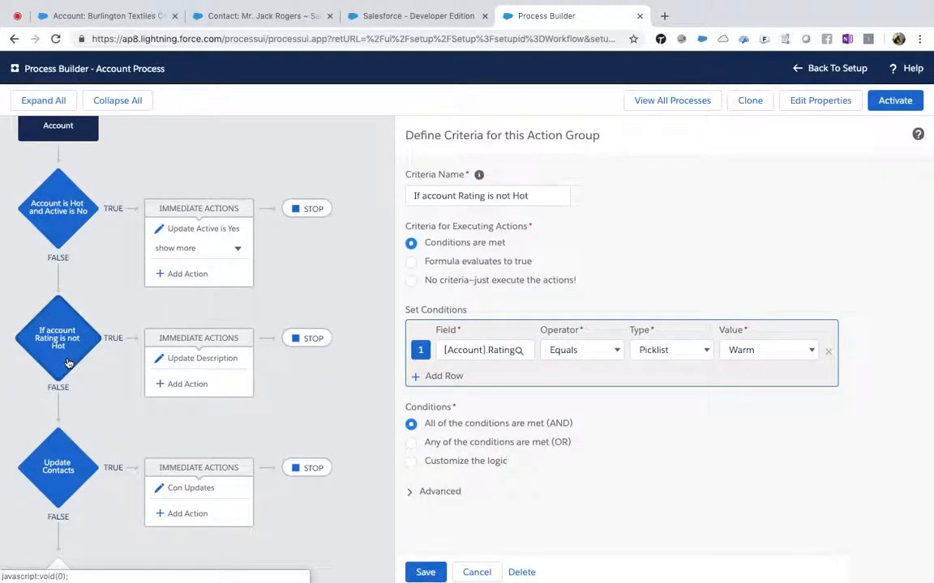
click(57, 470)
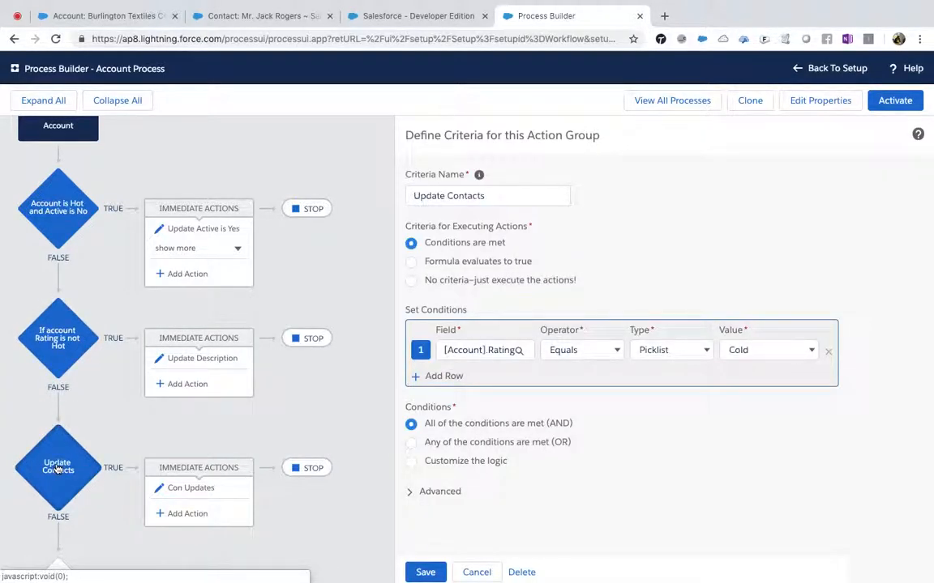
Step: Check the Account is Hot and Active is No criteria, and activate this version of the Account Process
click(57, 207)
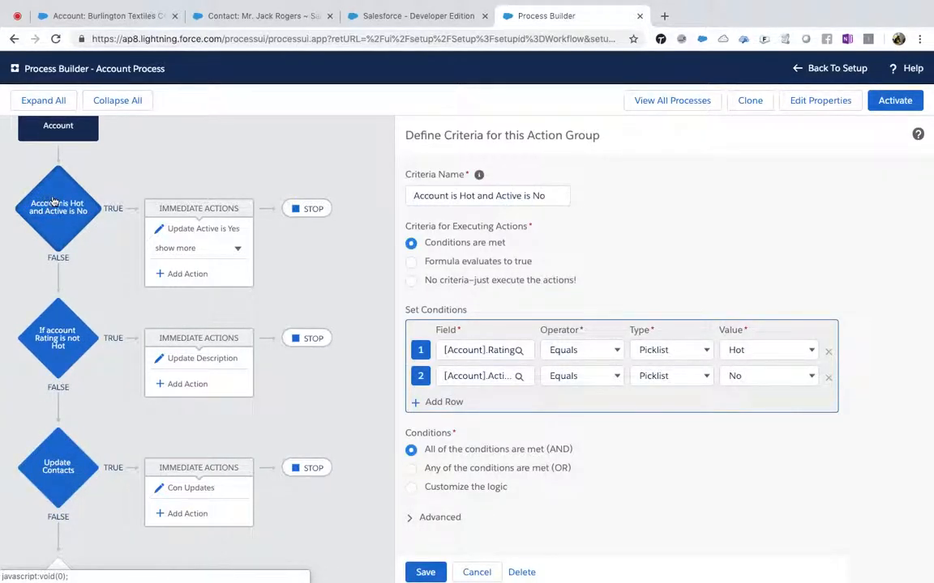
click(883, 99)
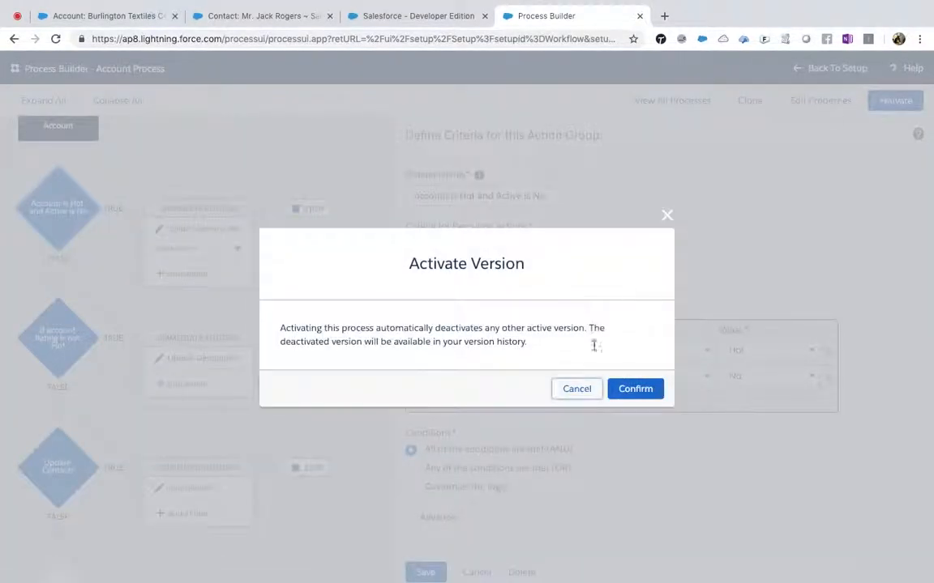
click(635, 389)
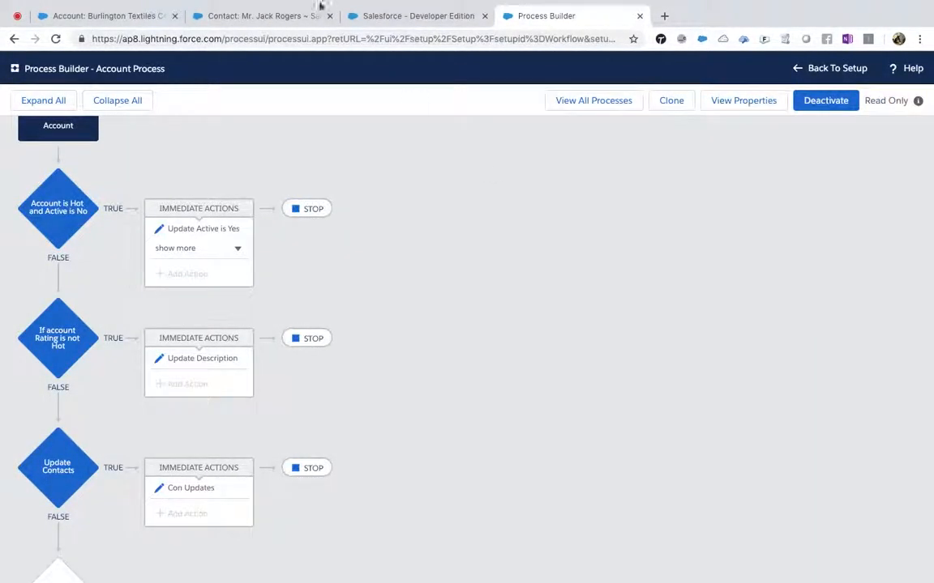
Step: Re-save the Burlington Textiles Corp of America account without changes, and reload its related contact to check the description
click(116, 20)
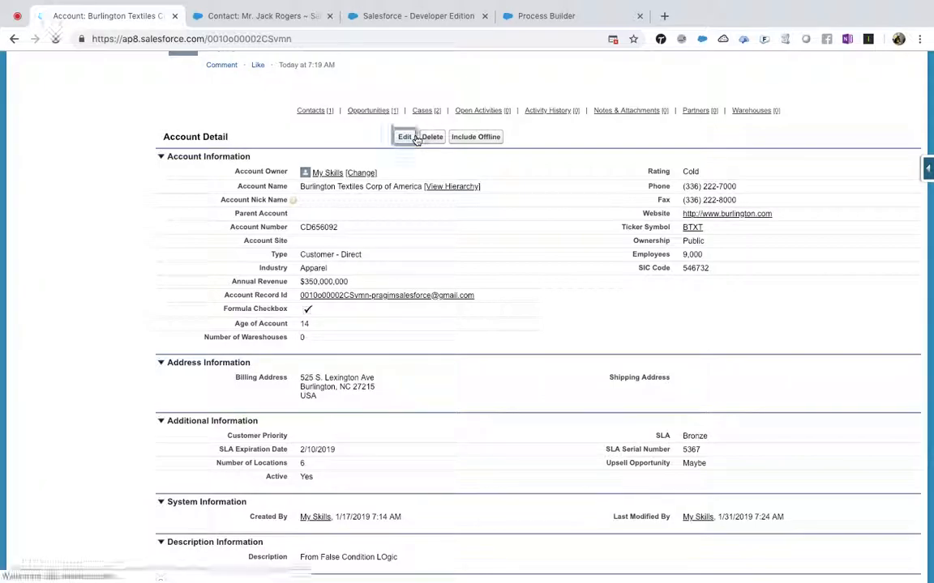
click(409, 138)
click(407, 179)
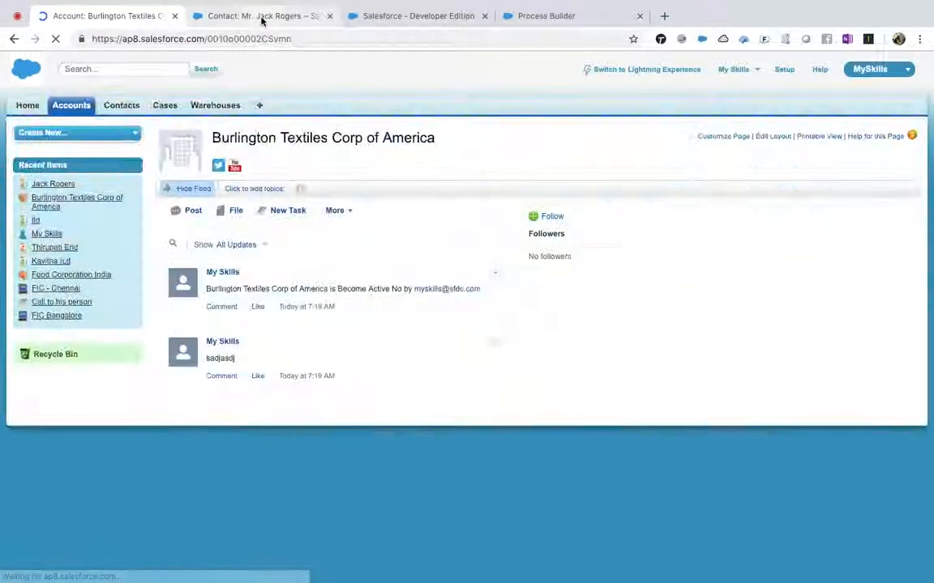
click(261, 16)
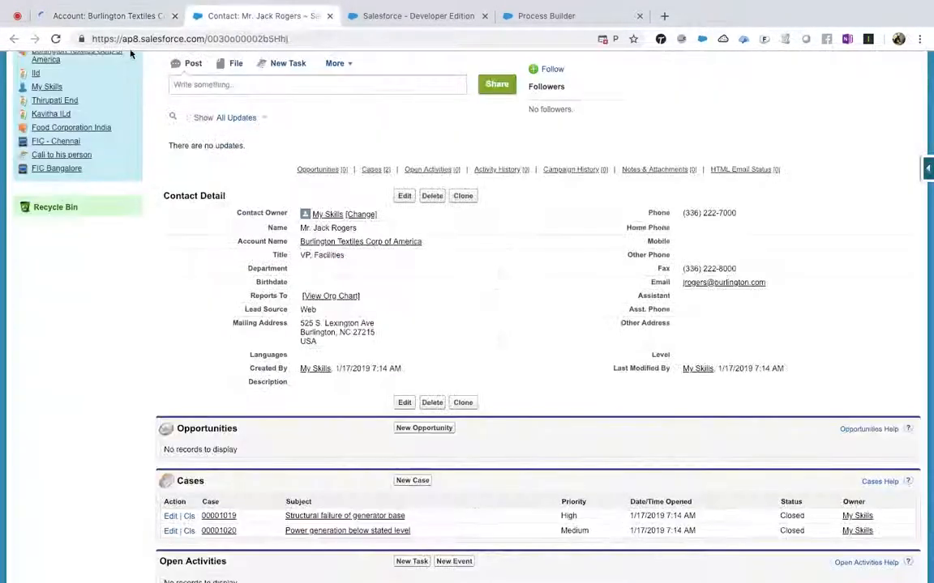
click(57, 39)
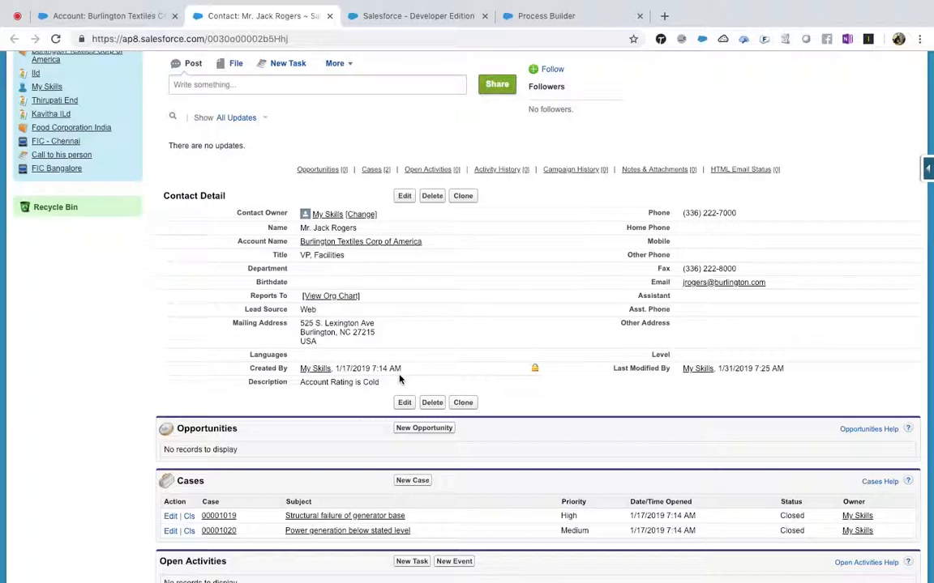
Step: Return to the list of all processes in Process Builder and delete inactive Version 1 of the Account Process
click(532, 18)
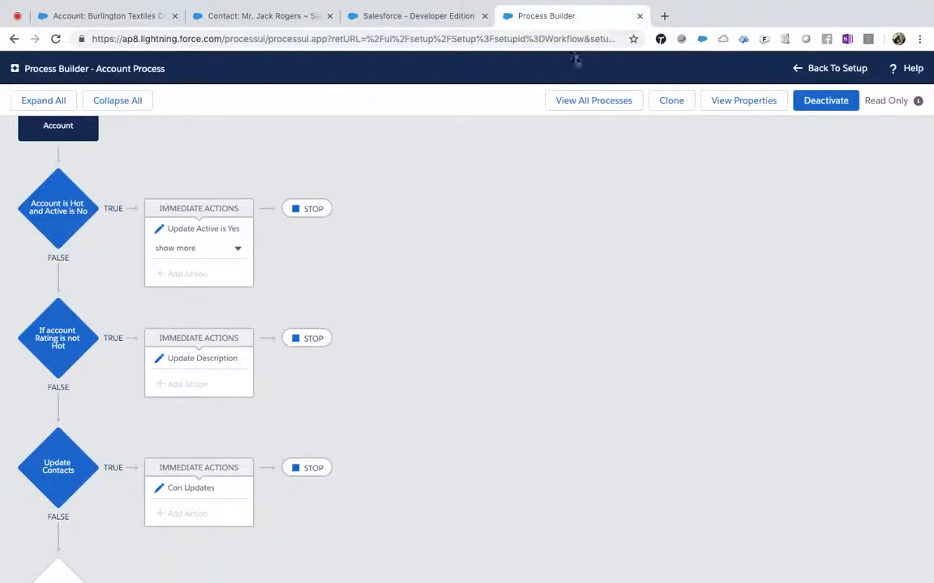
click(616, 103)
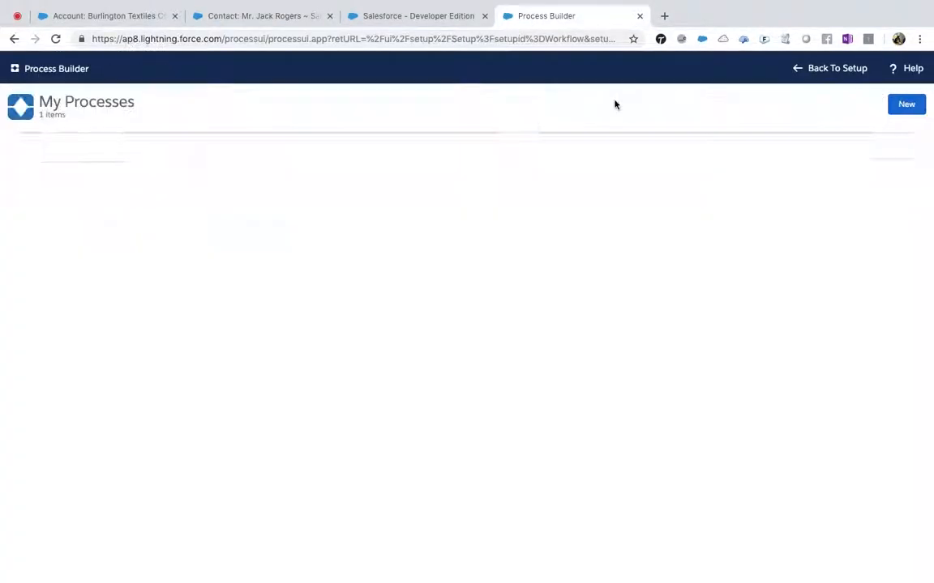
click(29, 176)
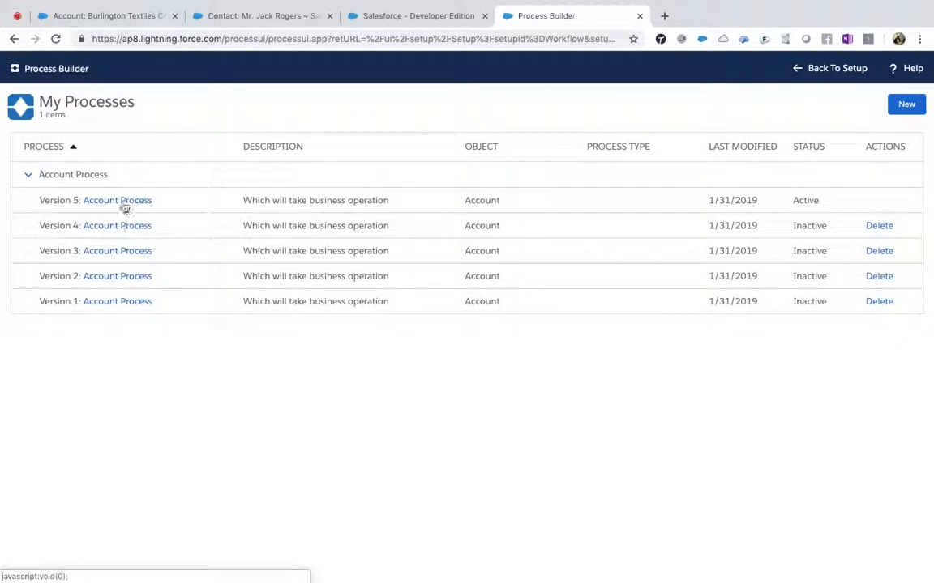
click(875, 303)
click(629, 390)
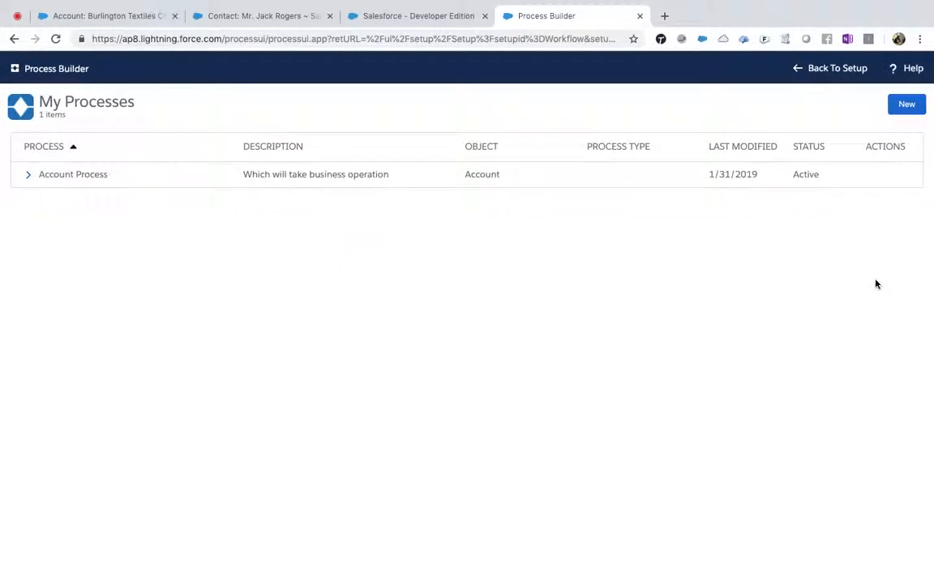
Step: Delete inactive Versions 4 and 3 of the Account Process and go back to Setup
click(30, 177)
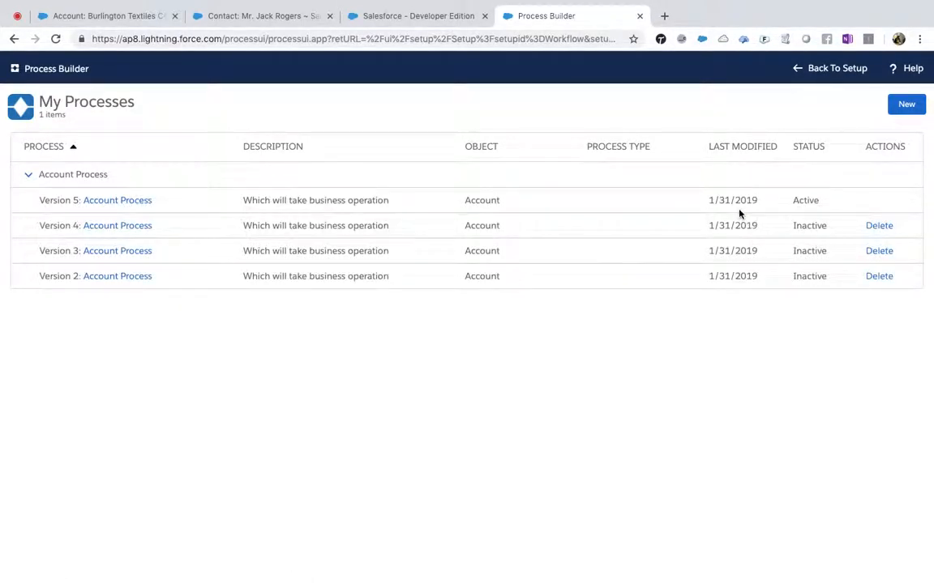
click(879, 228)
click(645, 395)
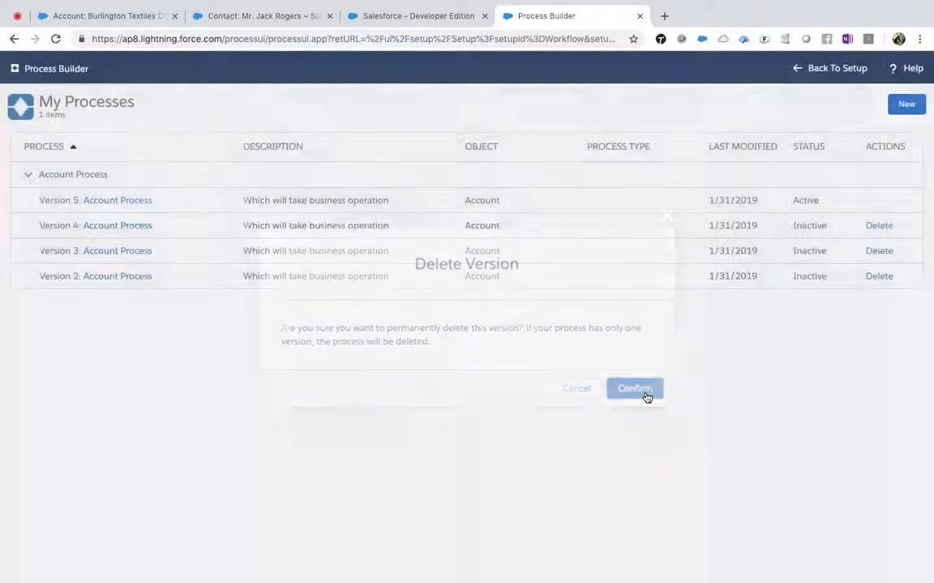
click(26, 178)
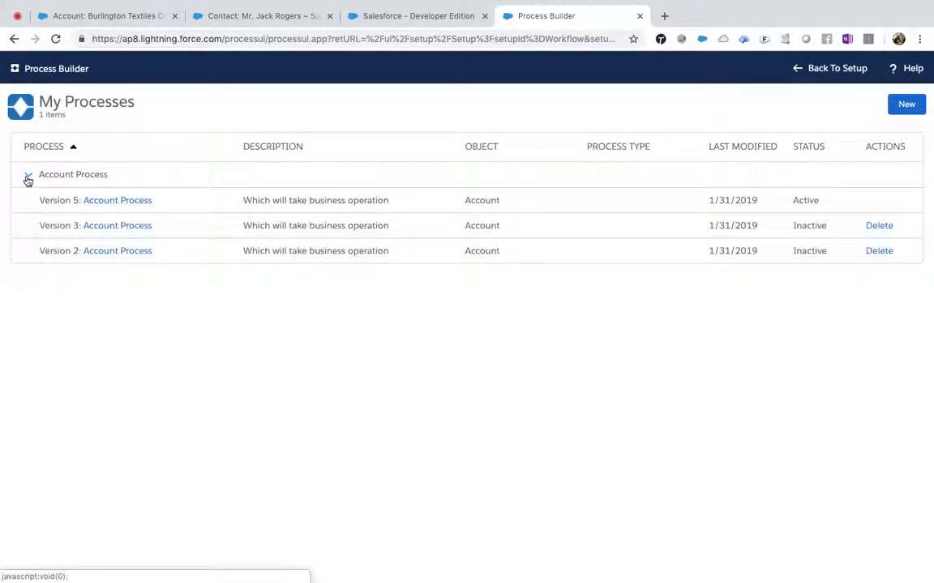
click(879, 226)
click(628, 390)
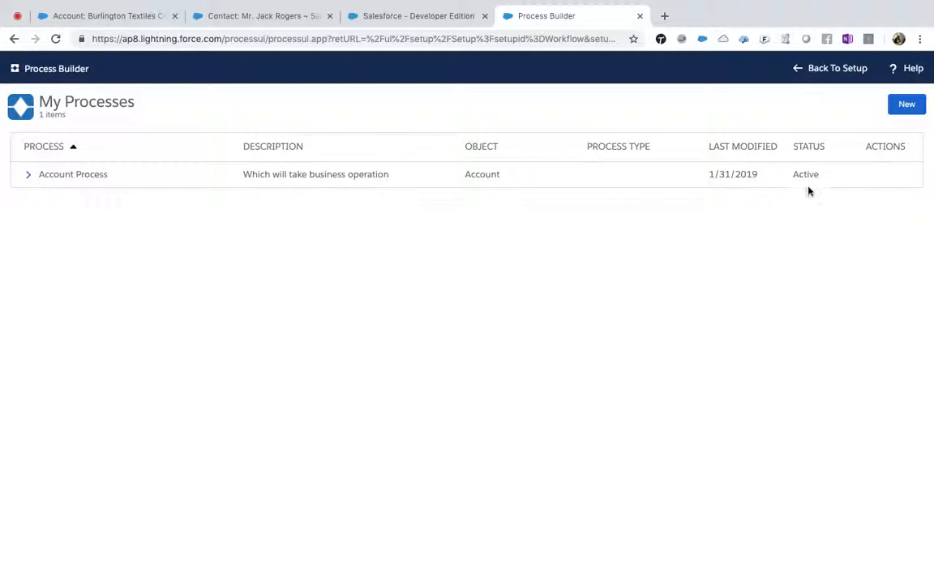
click(843, 69)
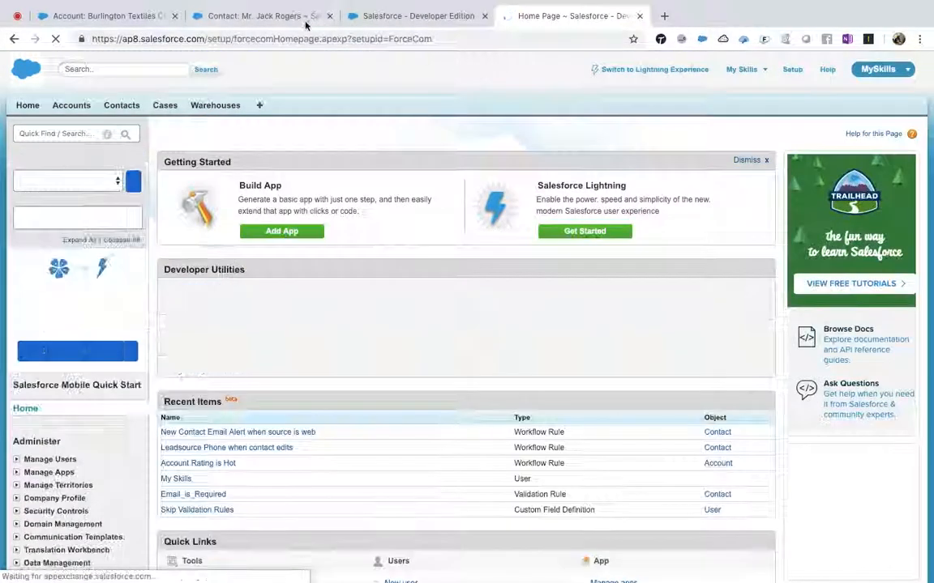
click(103, 15)
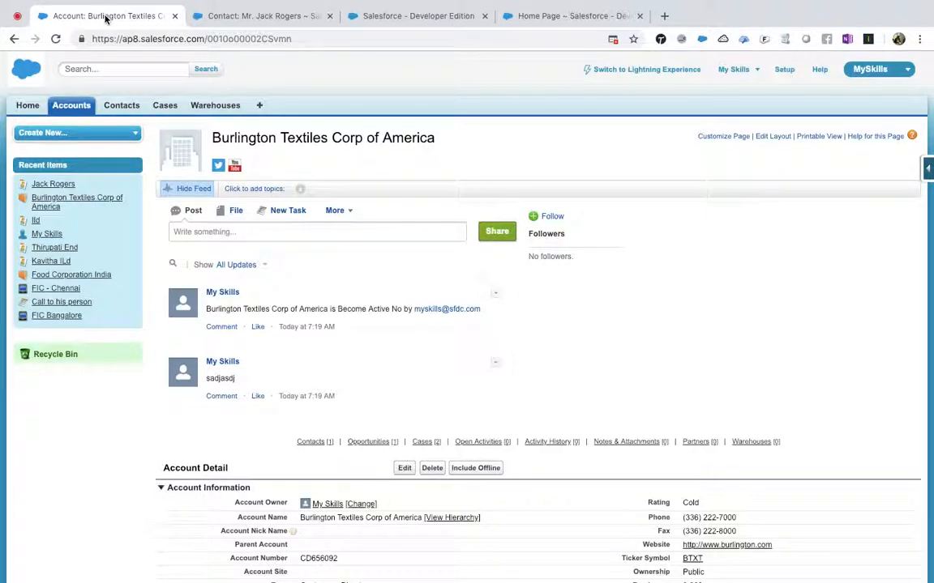
click(280, 17)
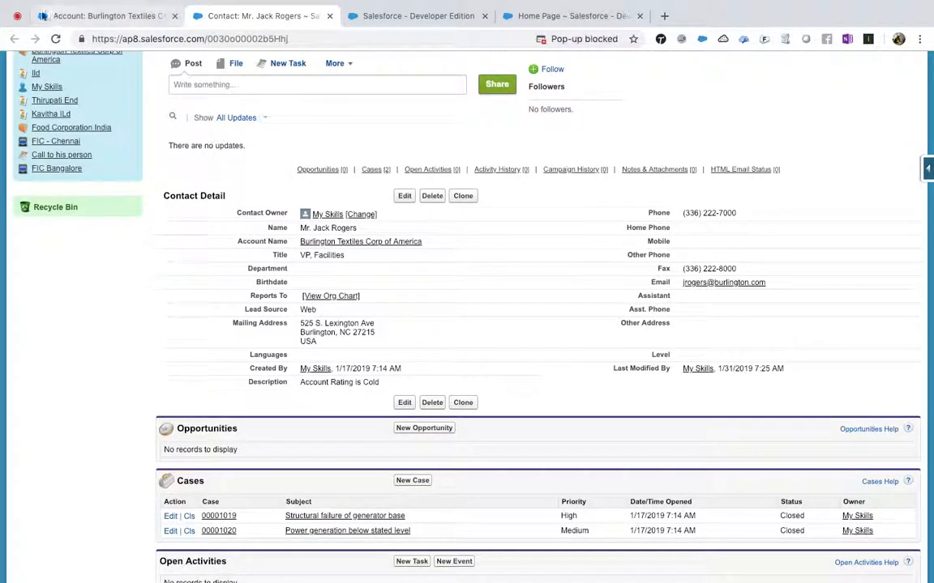
click(18, 16)
mouse_move(538, 3)
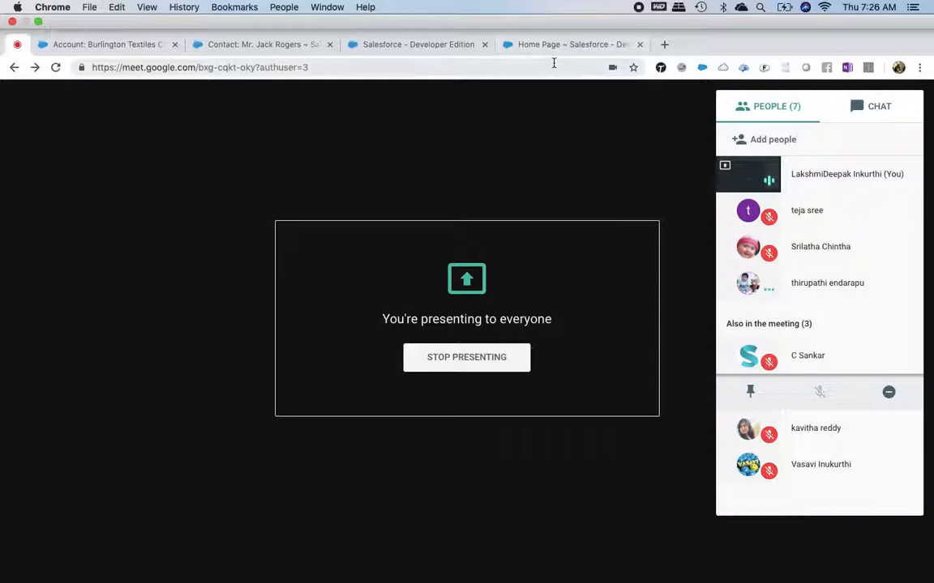
mouse_move(565, 138)
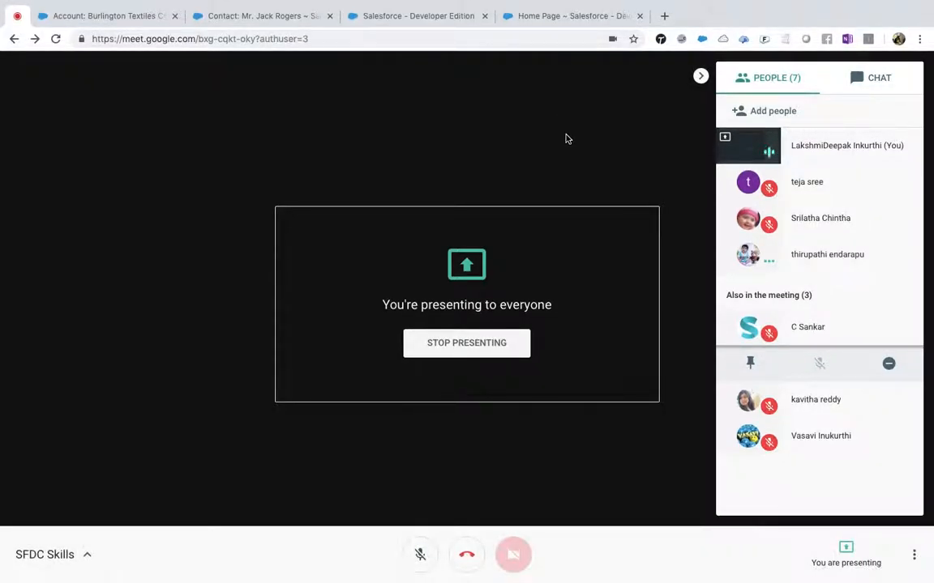
click(549, 21)
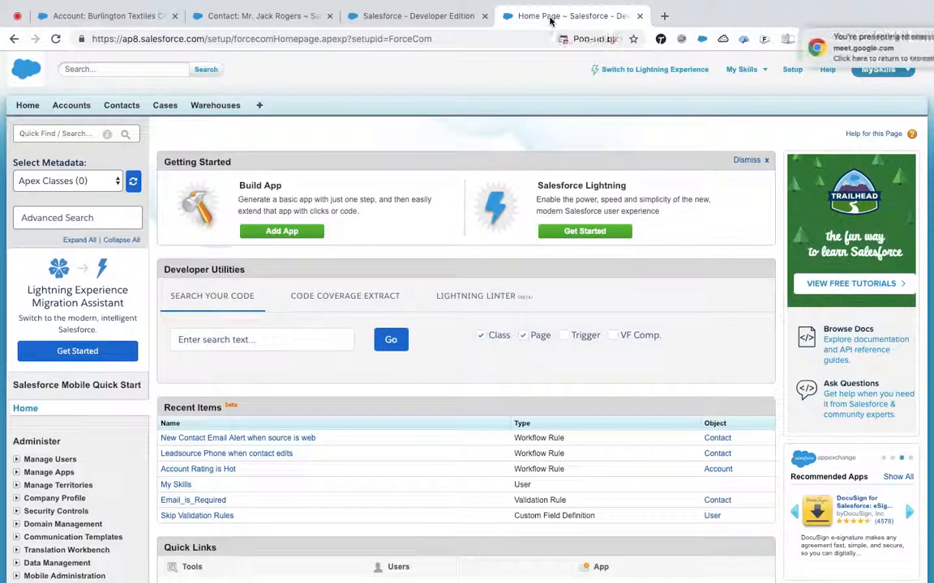
click(411, 15)
click(552, 17)
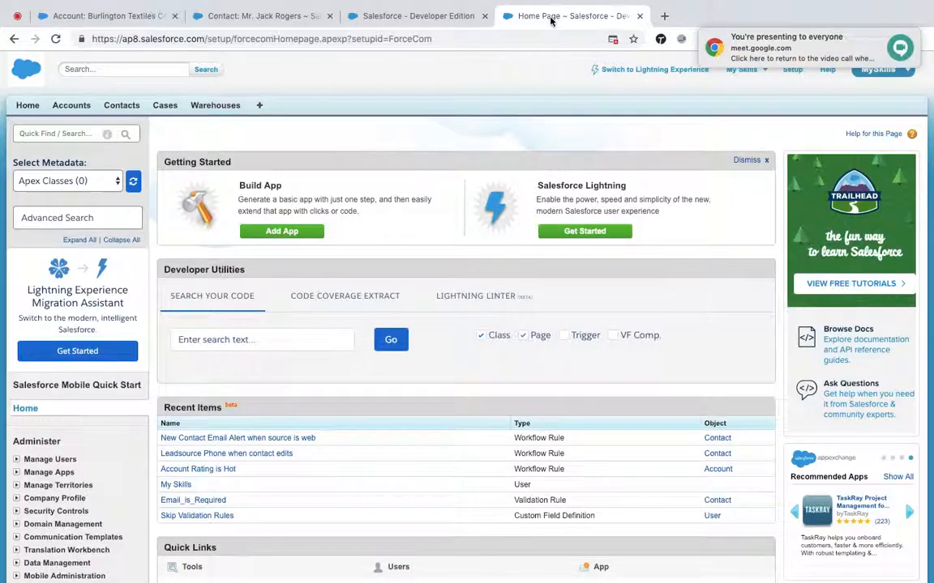
click(25, 17)
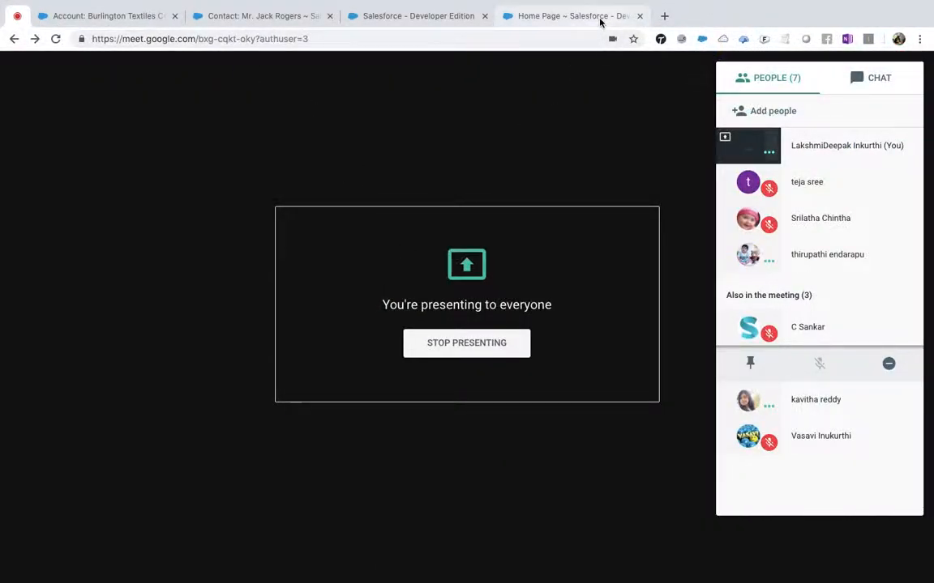
click(601, 18)
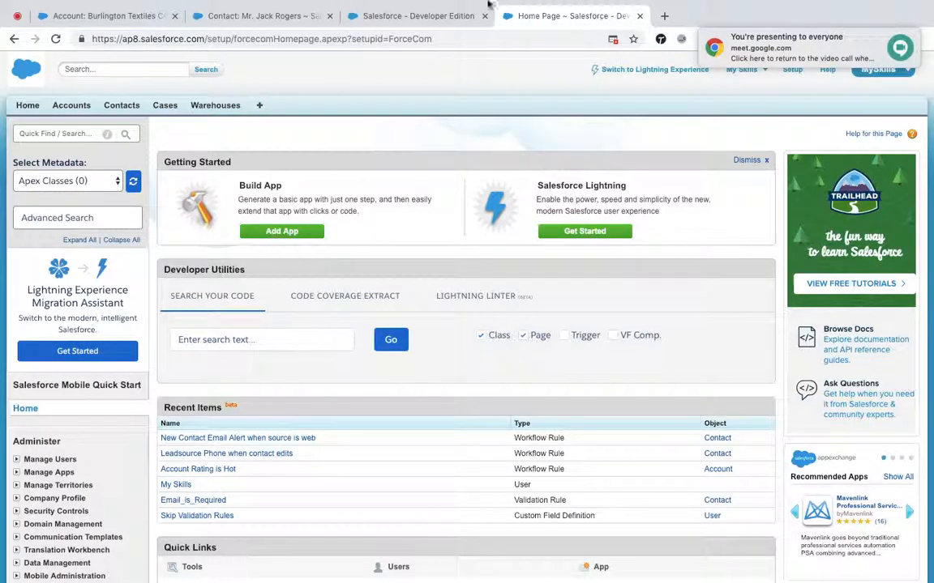
Step: Open the Account validation rules list from the Burlington Textiles account page and close the contact, Developer Edition and Setup home pages
click(98, 17)
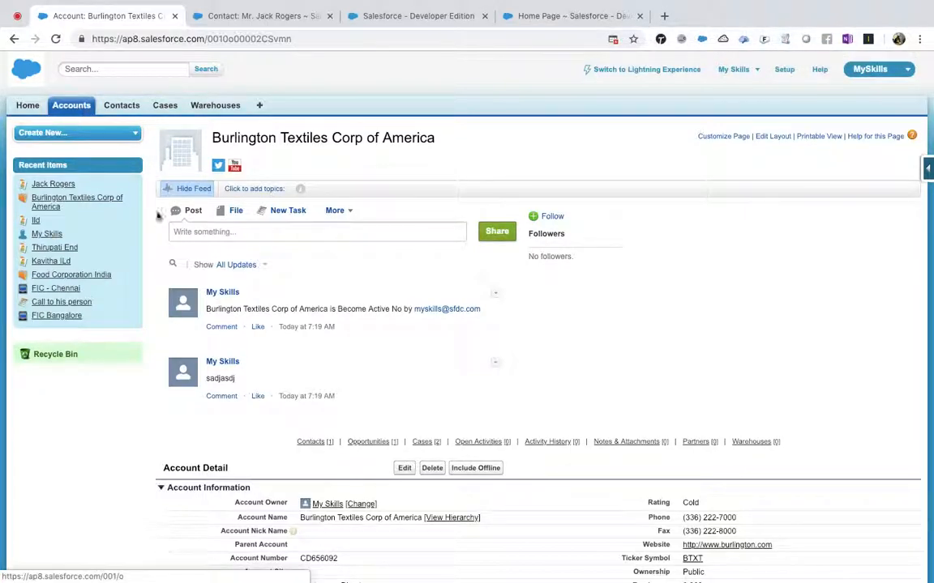
scroll(248, 312, down, 3)
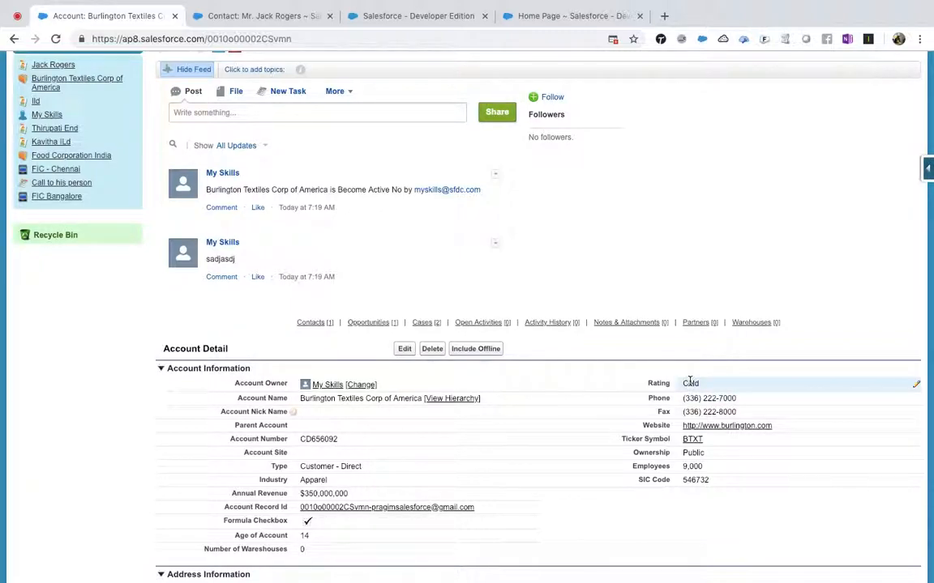
click(929, 170)
click(828, 229)
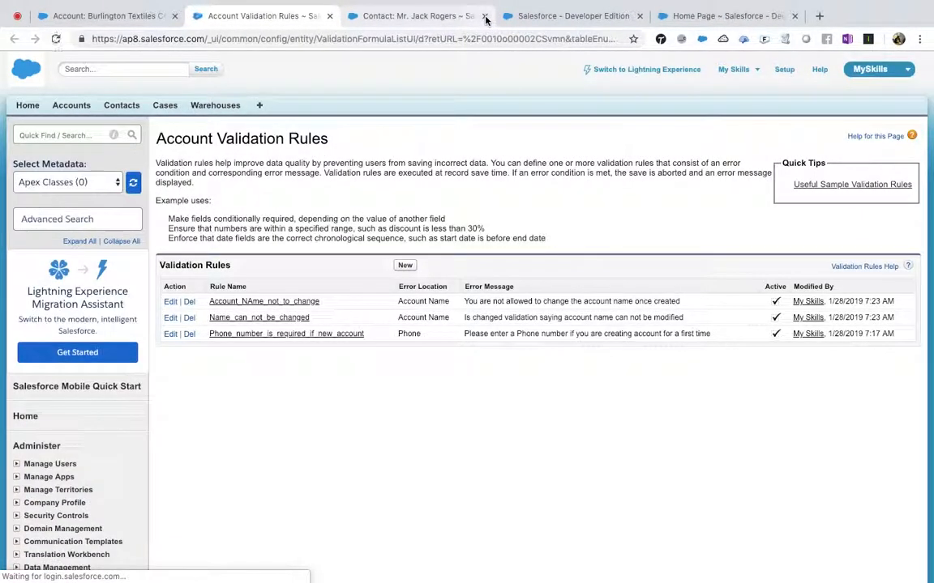
click(485, 16)
click(485, 16)
click(485, 16)
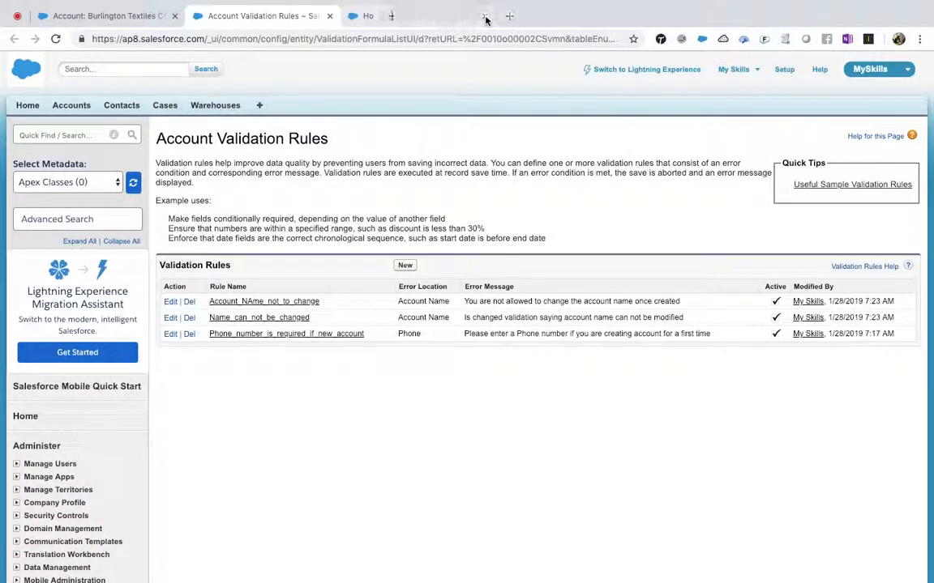
Step: Create a new Account validation rule with the rule name Account_rating_ca_not_be_active
click(405, 266)
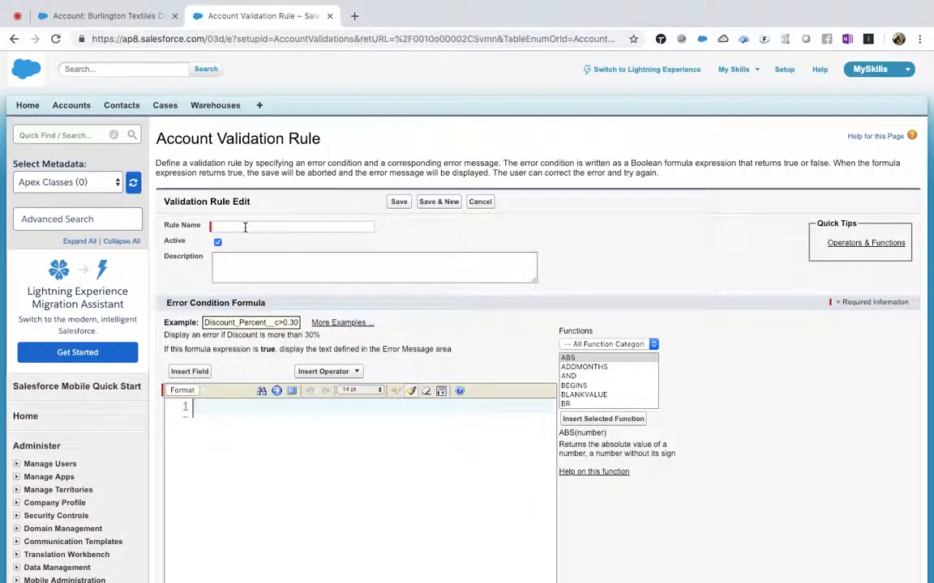
text(Account rating ca not be active)
triple_click(339, 410)
key(ctrl+x)
click(255, 228)
key(ctrl+v)
Step: Insert the account's Rating field into the error condition formula, complete it as Rating =='Hot', and check the syntax
click(192, 372)
click(313, 274)
key(r)
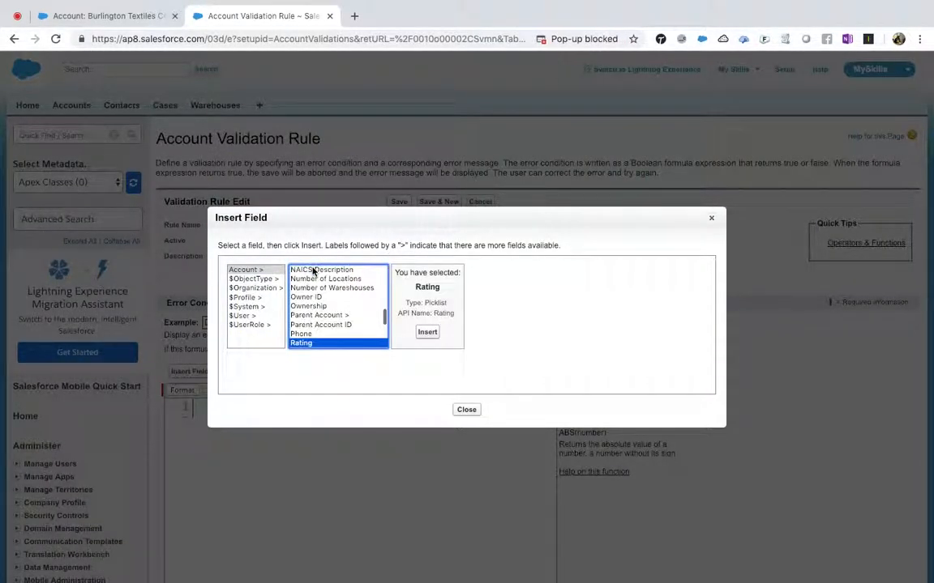
click(416, 333)
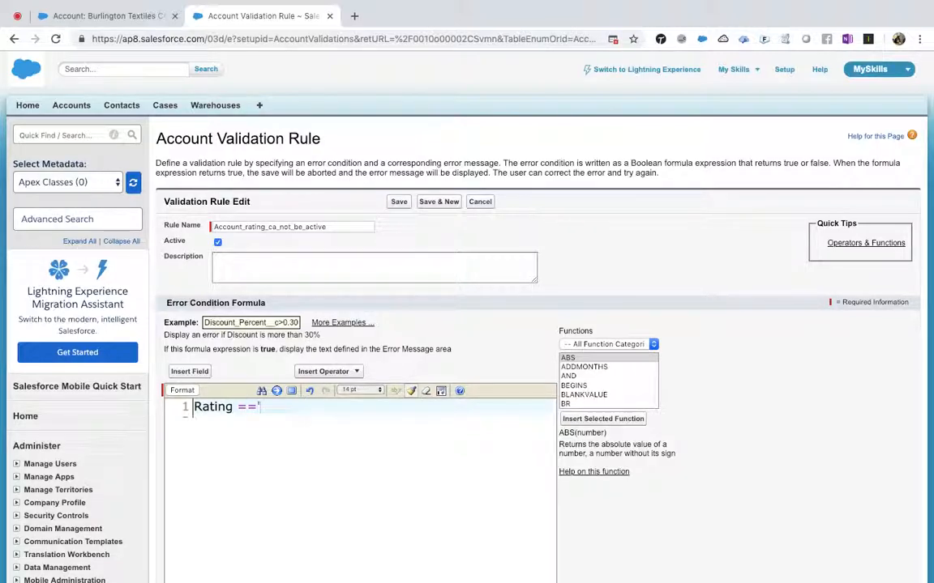
text(=='Hot)
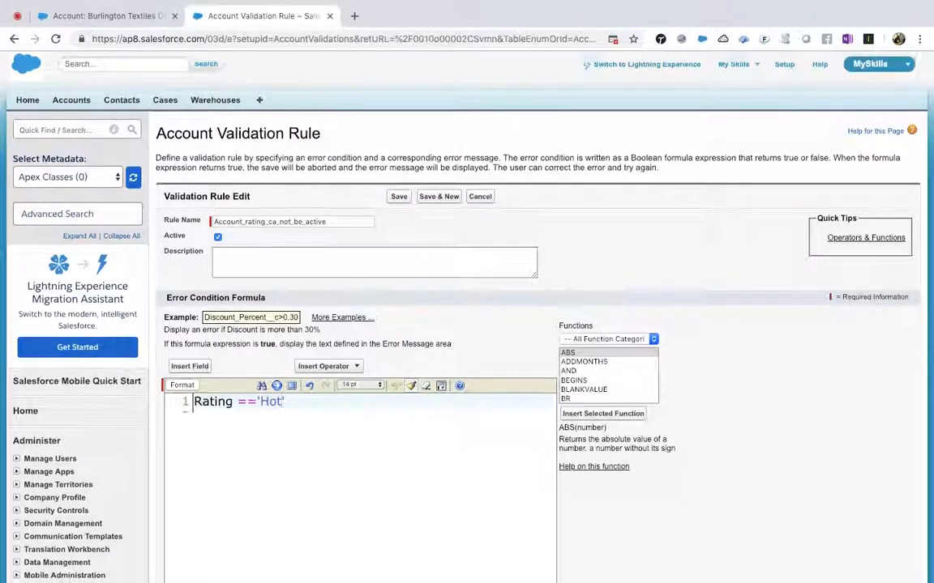
scroll(227, 367, down, 5)
click(192, 357)
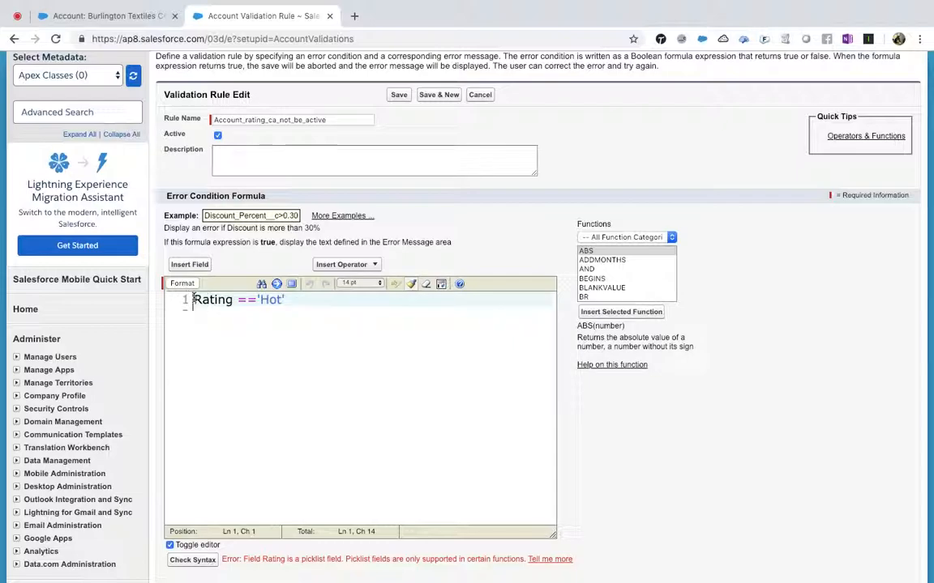
Step: Rewrite the error condition formula as IsPickVal(Rating,'Hot') and check its syntax
text(IsPickVa)
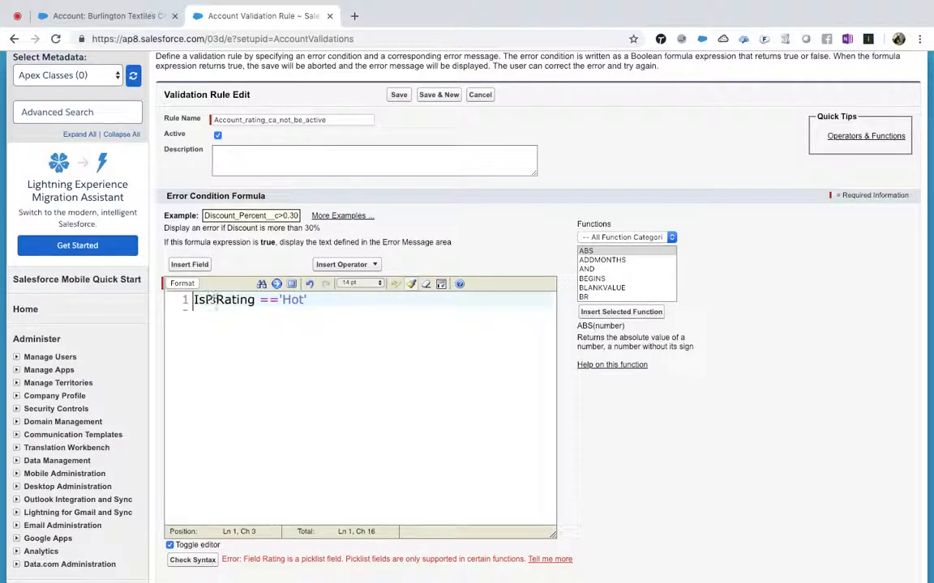
text(l()
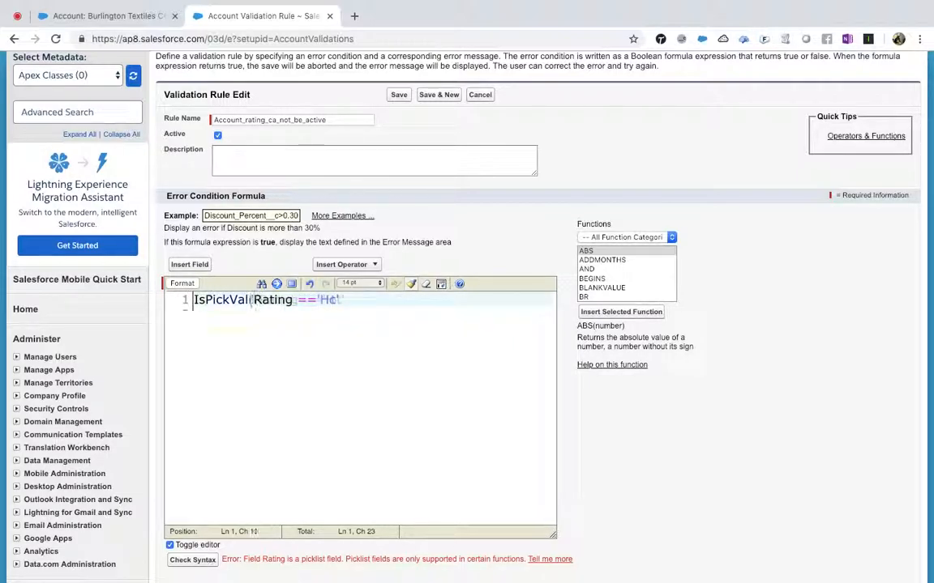
click(317, 299)
key(BackSpace)
key(BackSpace)
key(BackSpace)
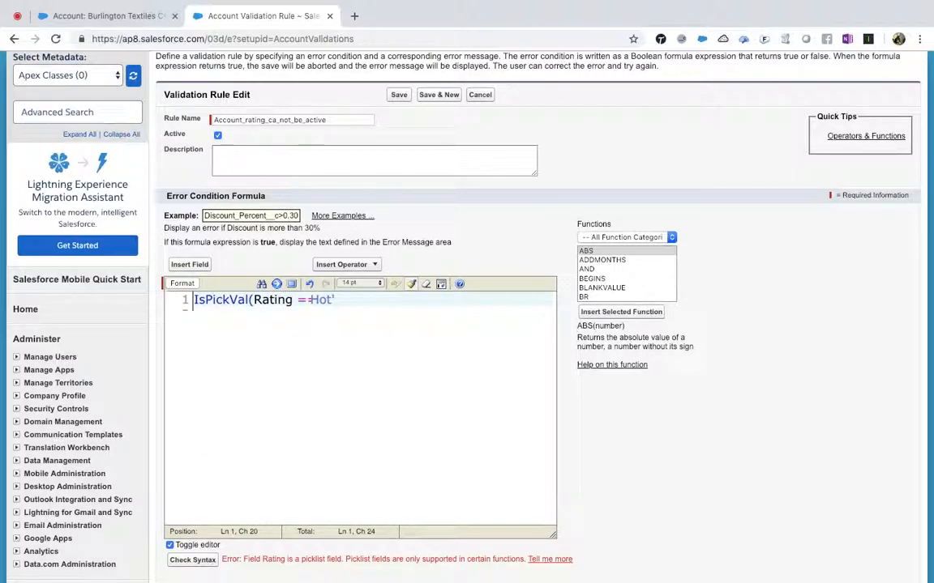
text(,)
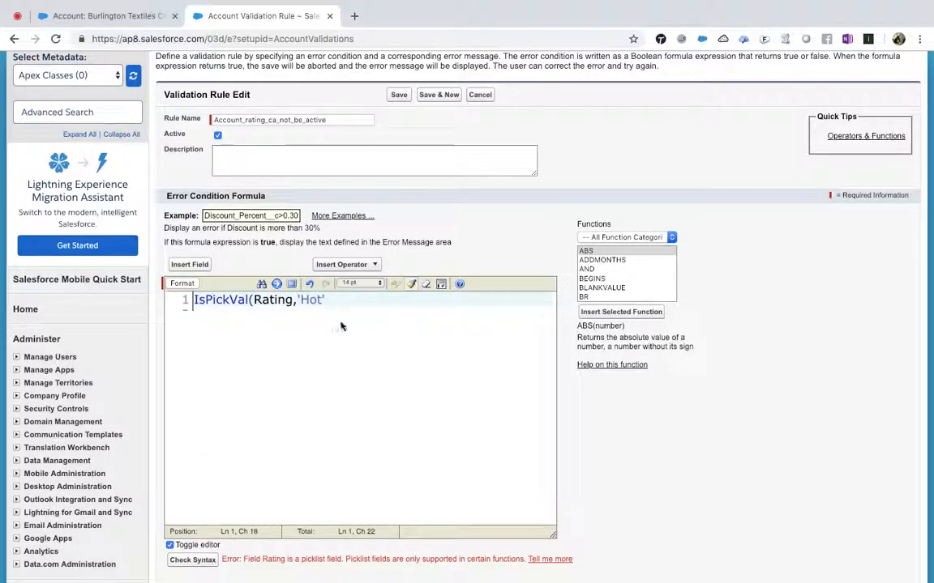
text())
scroll(291, 269, down, 3)
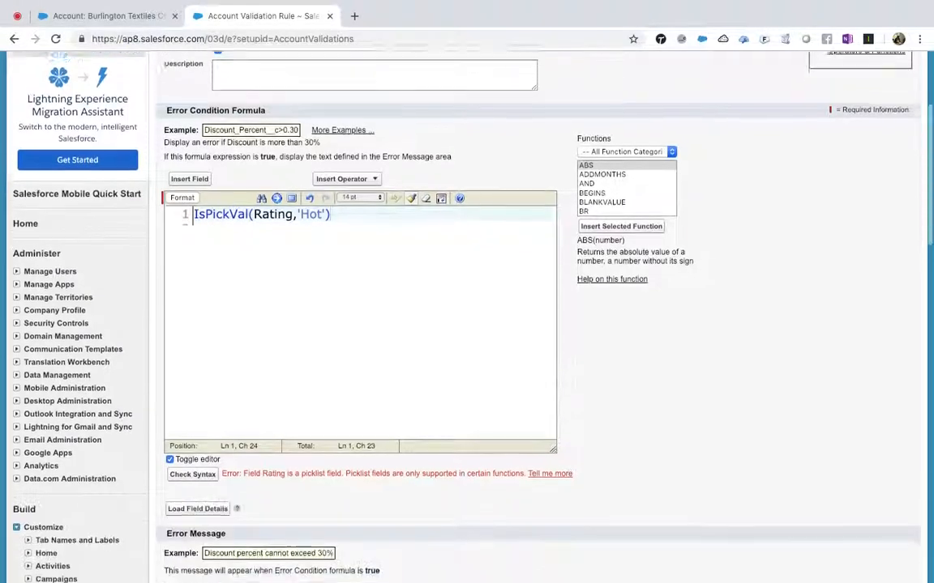
click(192, 452)
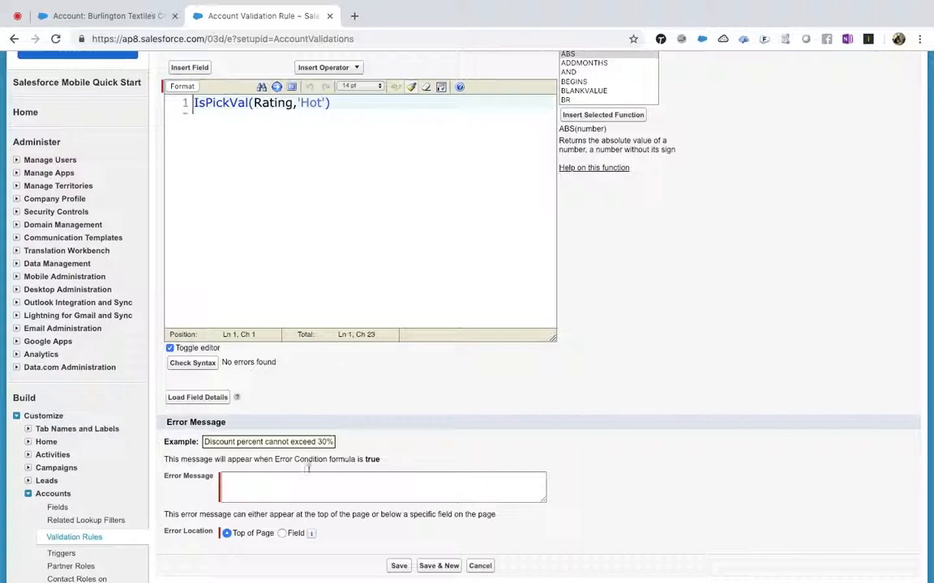
Step: Enter the error message "Account can not be a HOT", locate the error at the Rating field, and save the validation rule
click(299, 486)
text(Account)
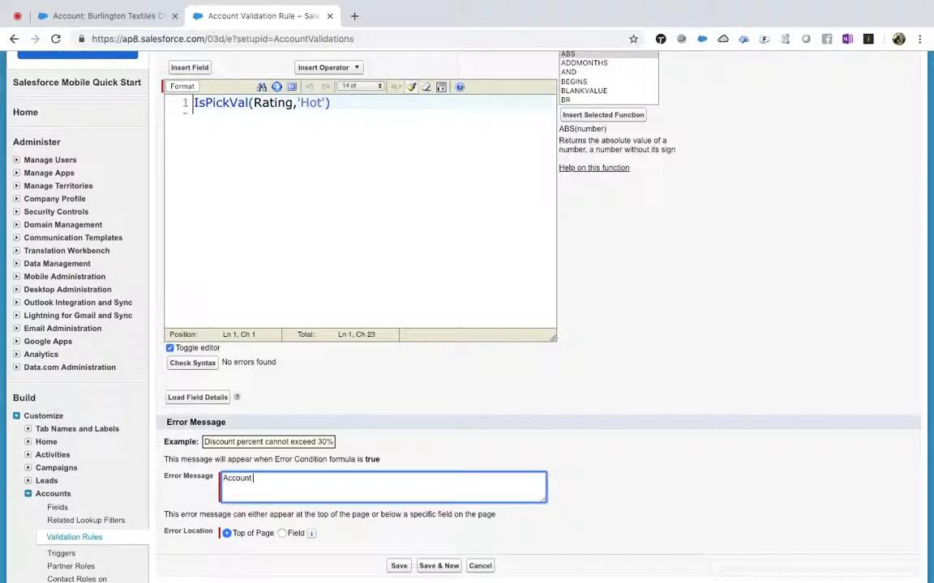
text( can not be a HOT)
click(282, 533)
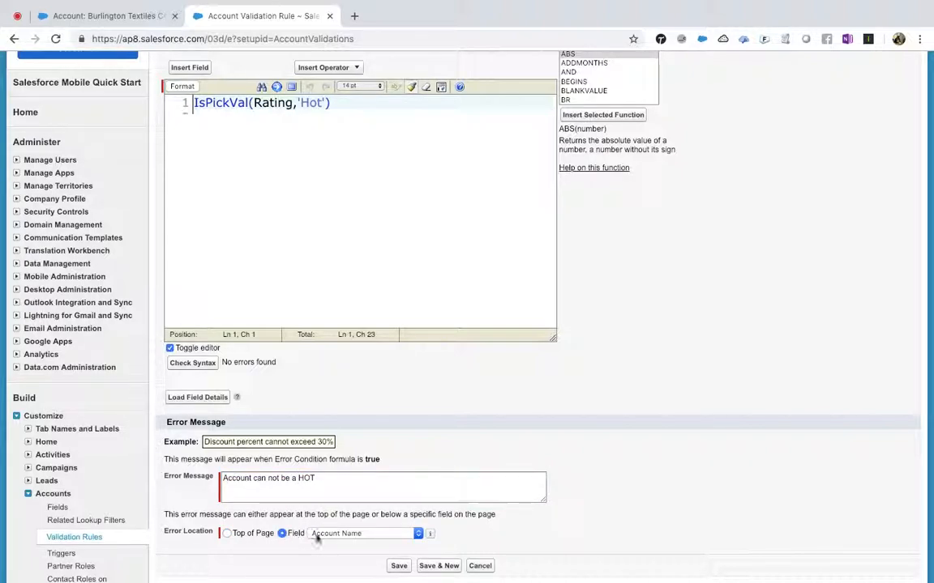
click(340, 533)
click(356, 562)
click(399, 567)
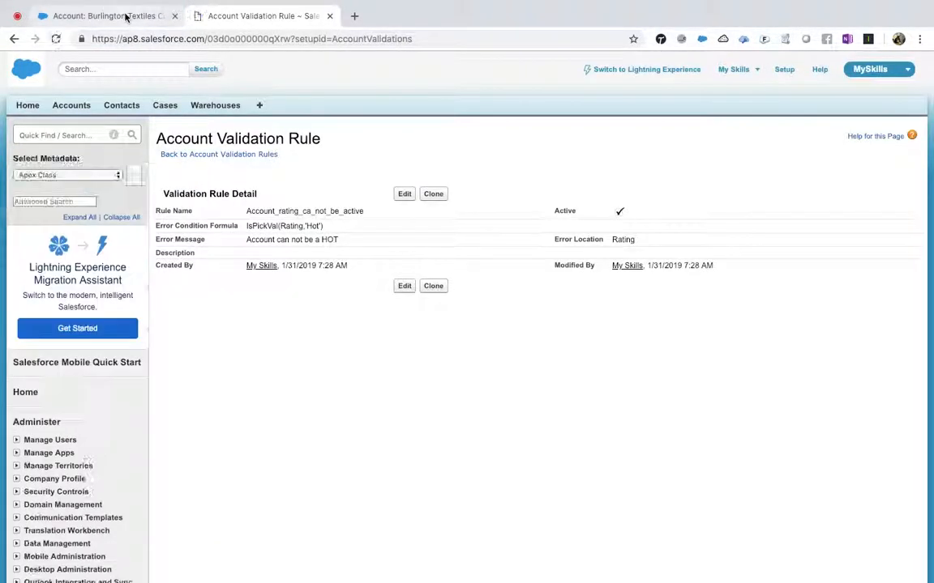
Step: Test the validation rule by editing the Burlington Textiles account, setting its Rating to Hot and saving
click(106, 15)
click(404, 348)
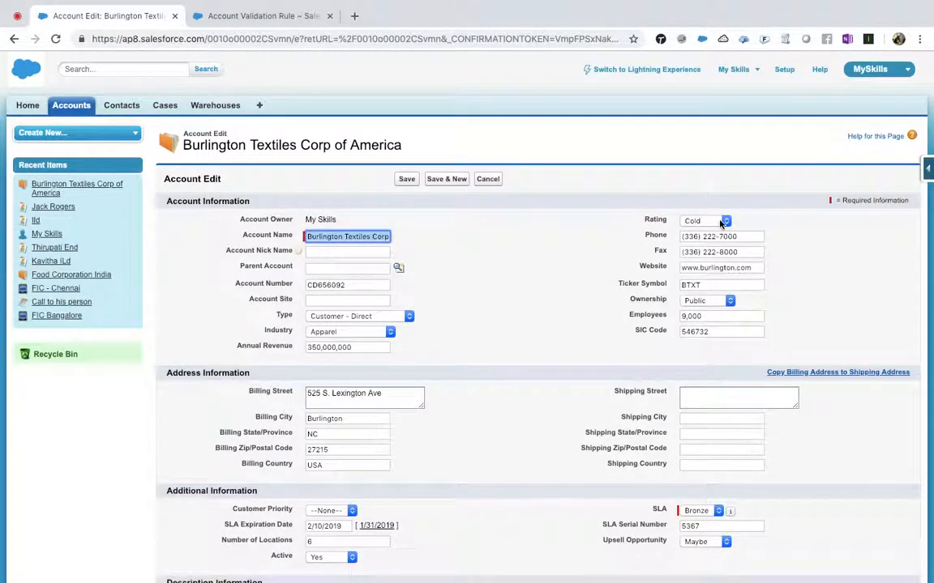
click(704, 220)
click(646, 211)
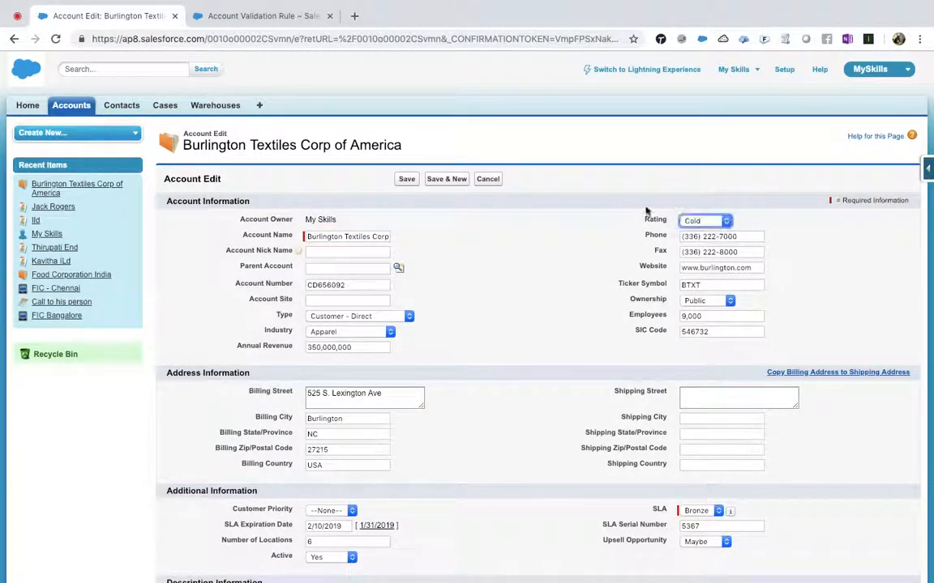
click(404, 183)
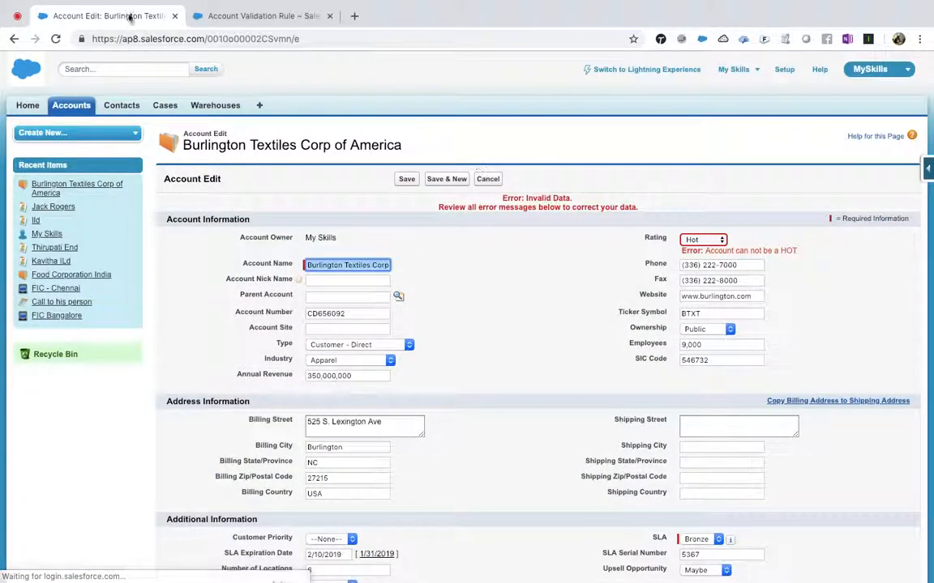
Step: Find Workflow Rules in Setup from the validation rule page and open the list in a separate browser tab
click(268, 16)
click(83, 135)
text(workf)
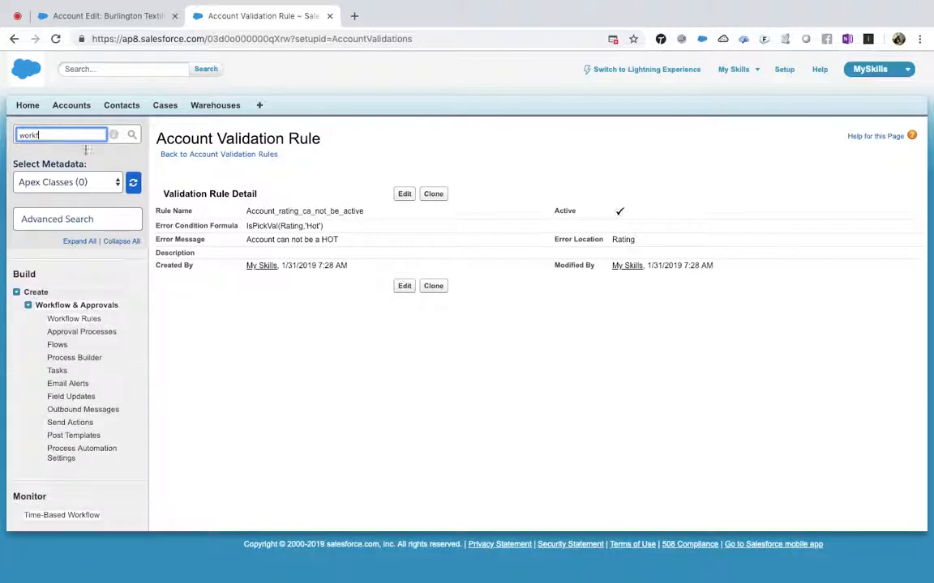
super+click(72, 319)
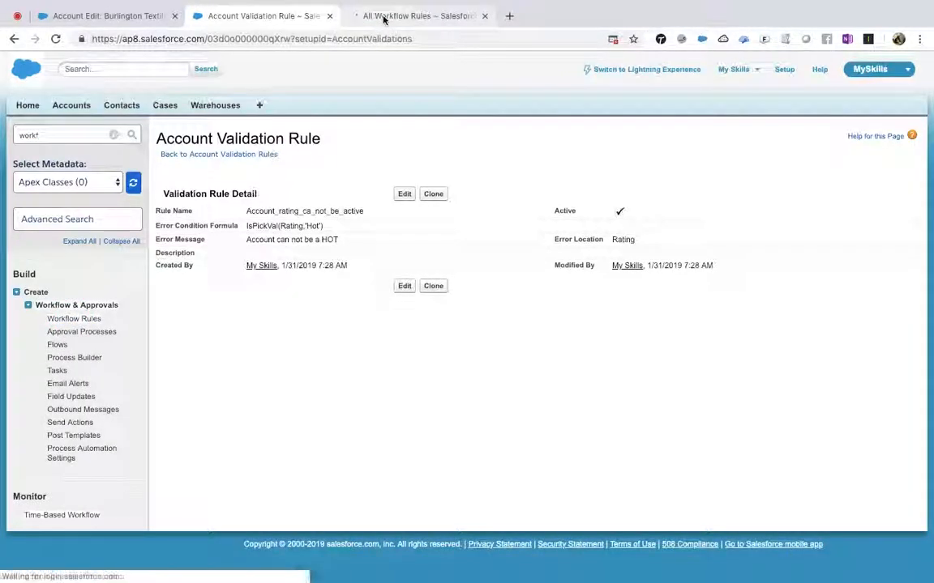
click(383, 16)
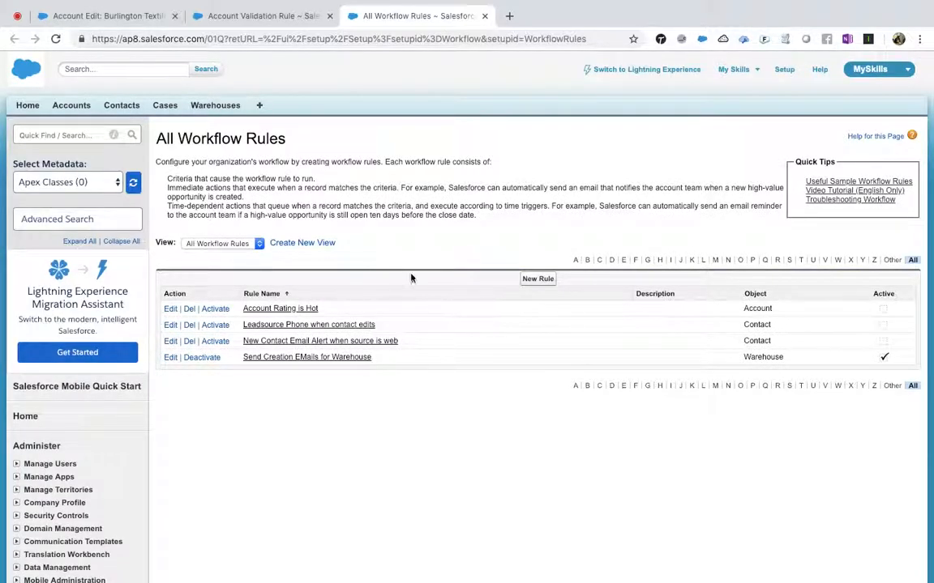
Step: Create a new workflow rule on the Account object with the rule name "Active accounts is Hot"
click(539, 279)
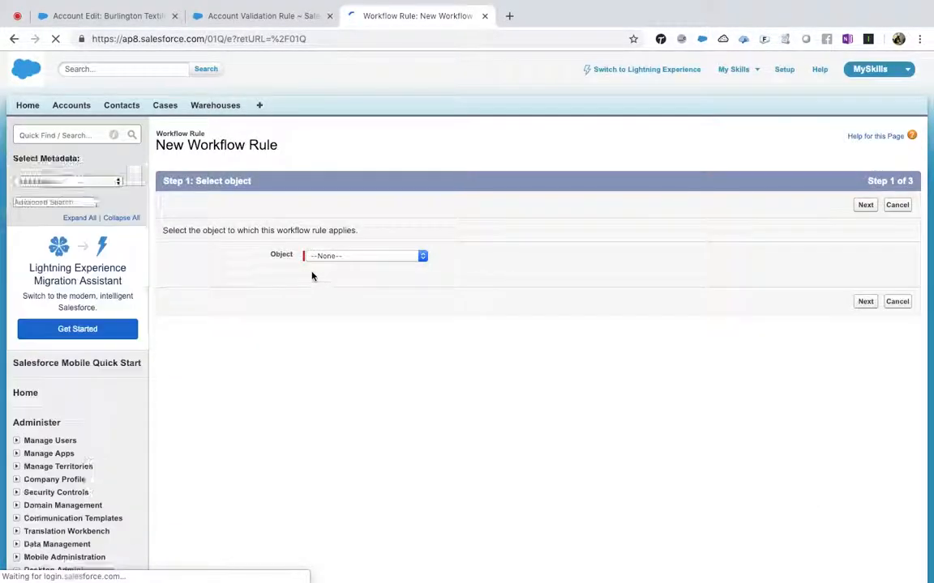
click(319, 258)
click(322, 271)
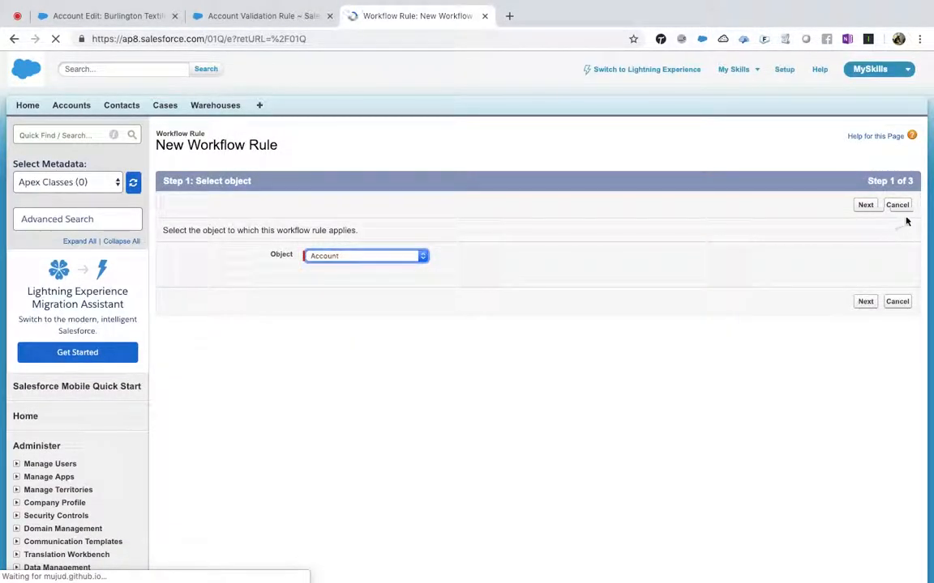
click(865, 205)
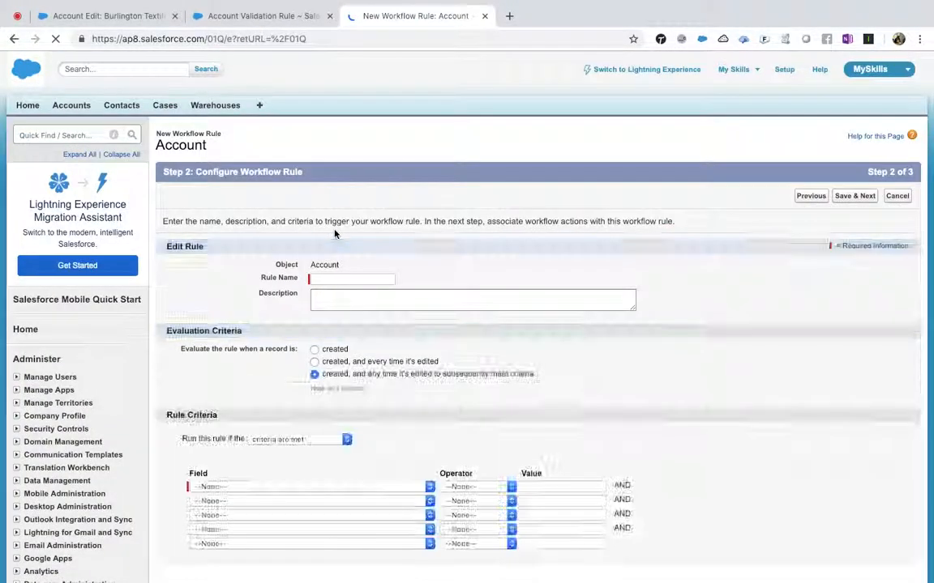
click(328, 277)
text(Active)
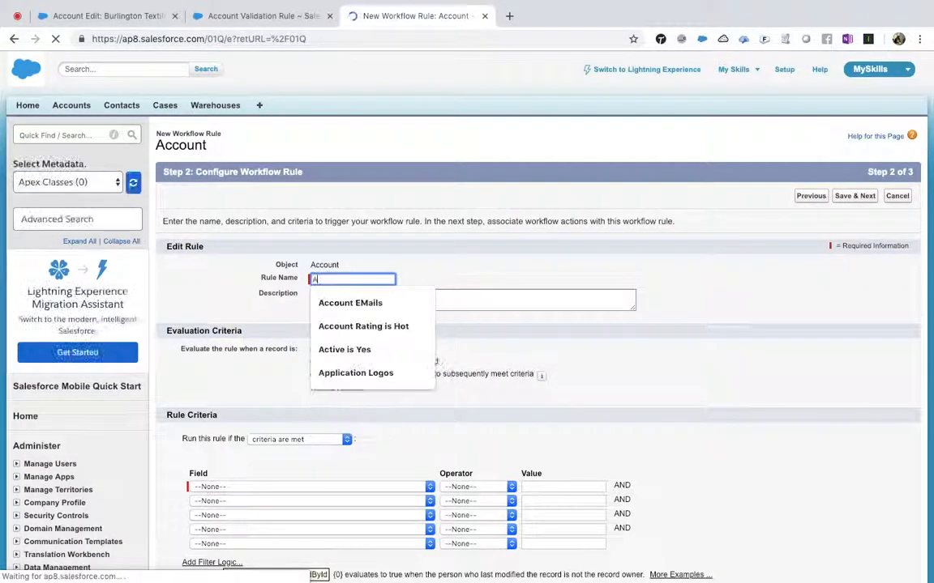
scroll(327, 277, down, 4)
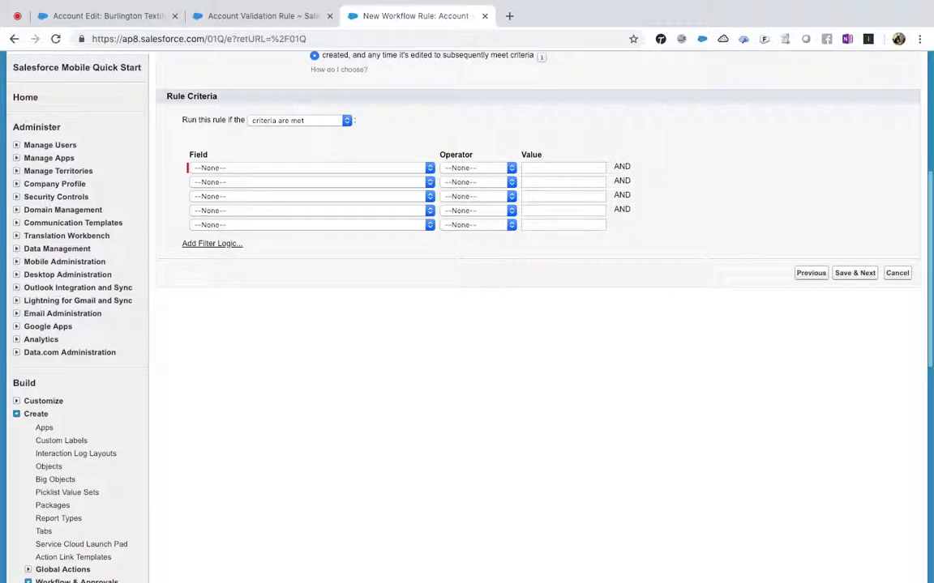
scroll(420, 352, up, 4)
click(355, 159)
text(accounts)
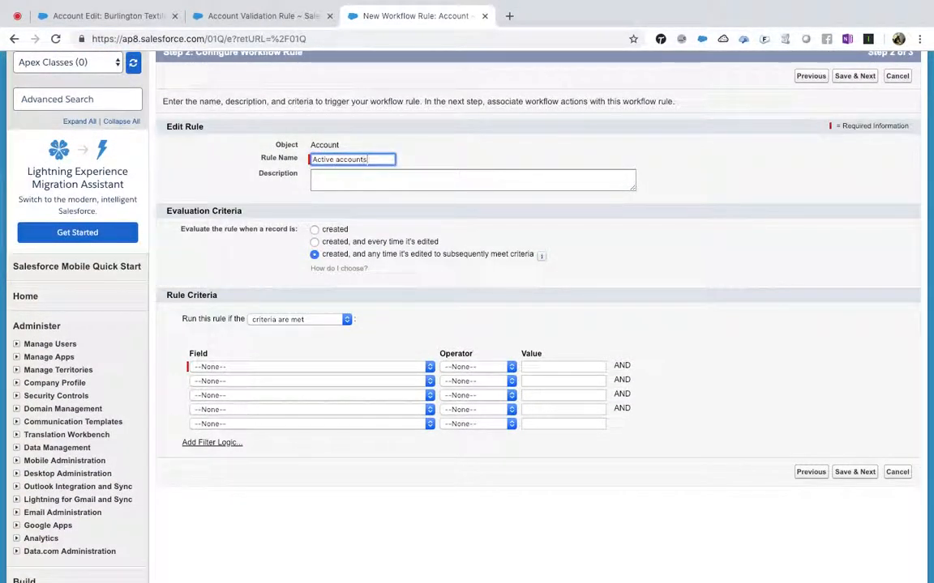
text( is Hot)
Step: Set the rule criteria to Account: Active equals Yes and save to continue to the workflow actions
click(318, 366)
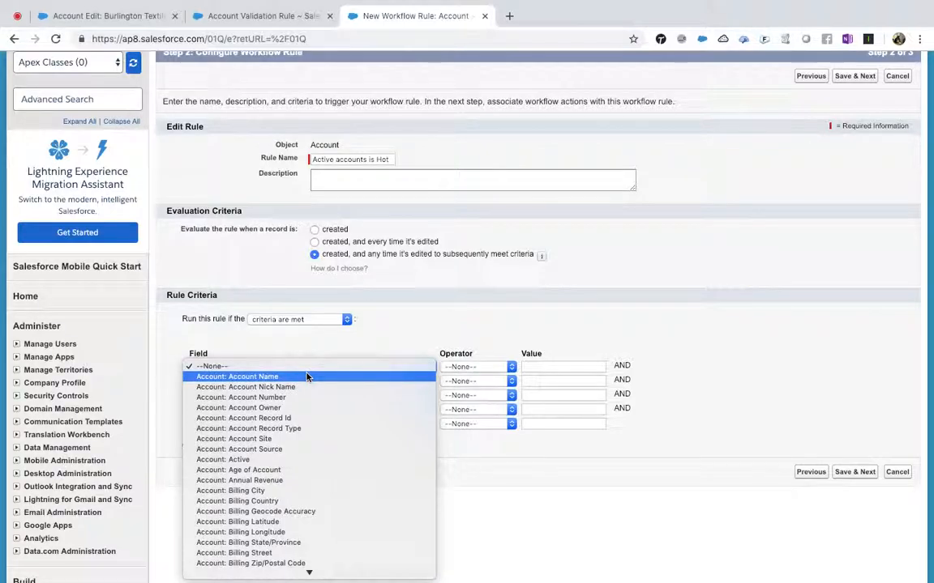
click(243, 460)
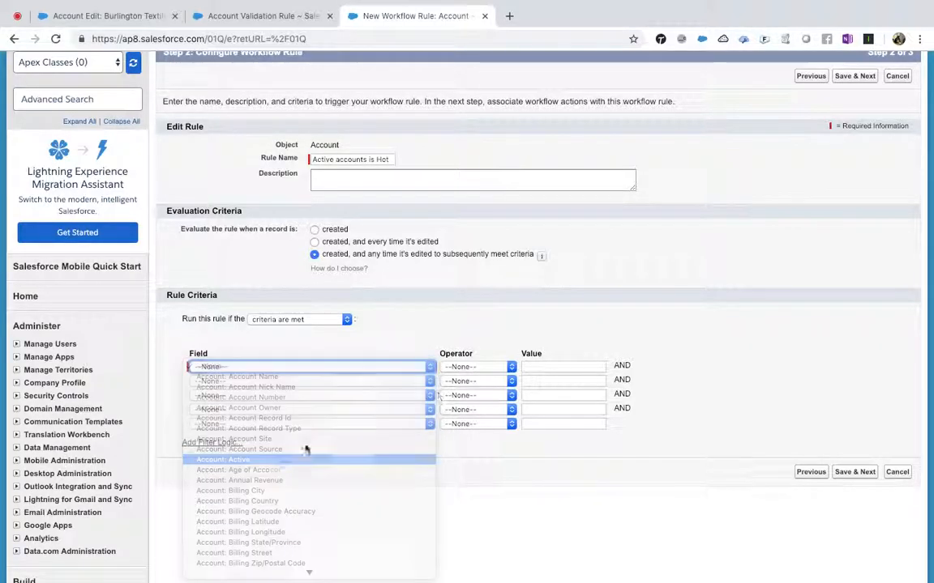
click(469, 368)
click(458, 381)
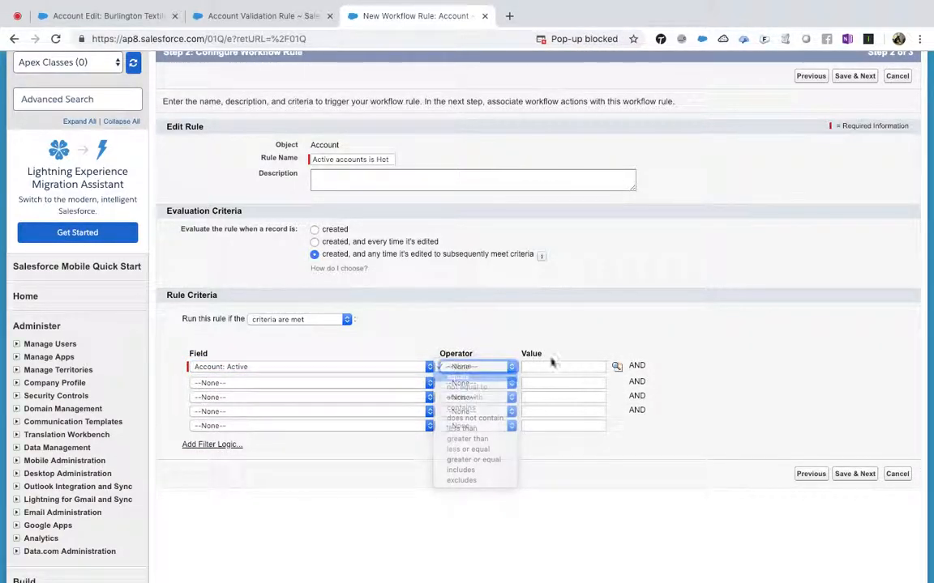
click(616, 366)
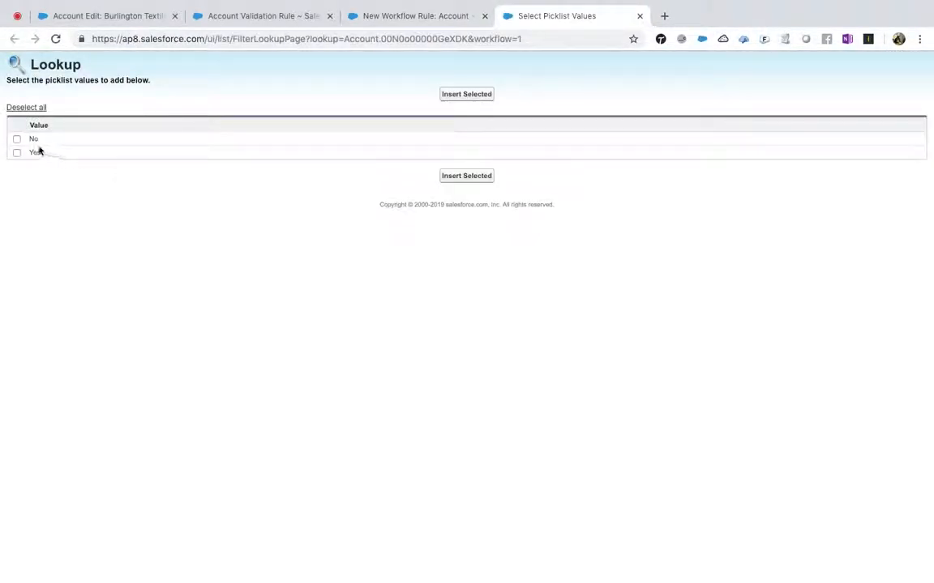
click(17, 153)
click(480, 96)
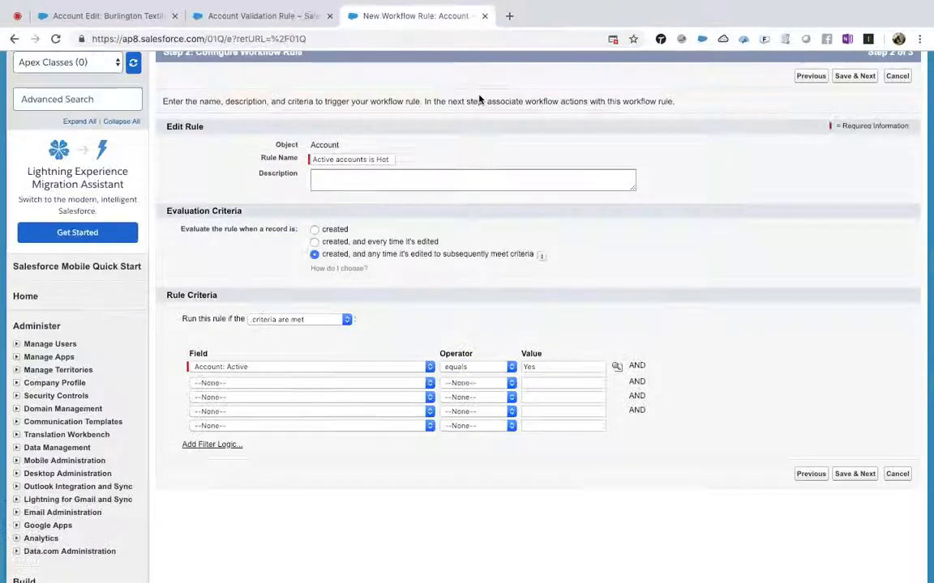
click(864, 476)
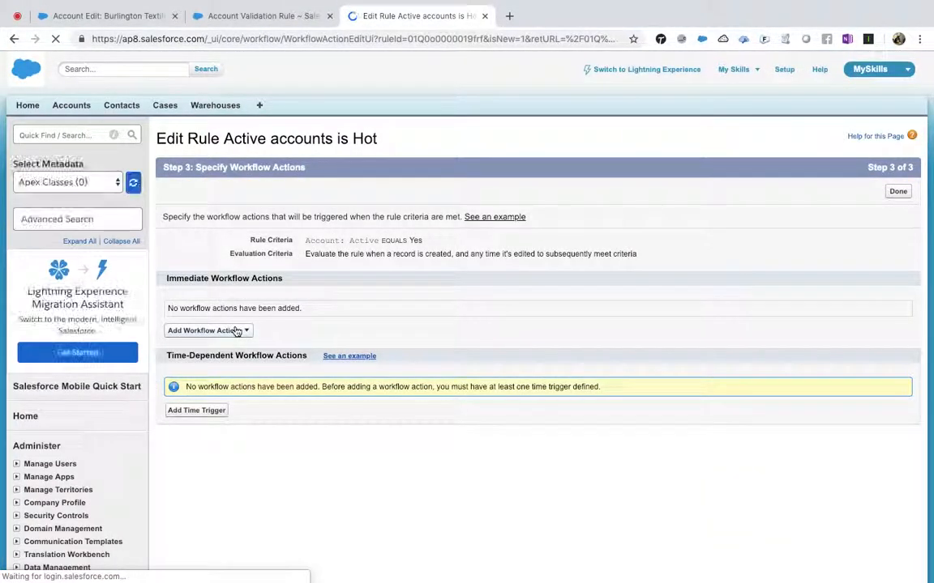
Step: Add an immediate field update action named "Account Rating HOt" that updates the account's Rating field
click(240, 330)
click(231, 378)
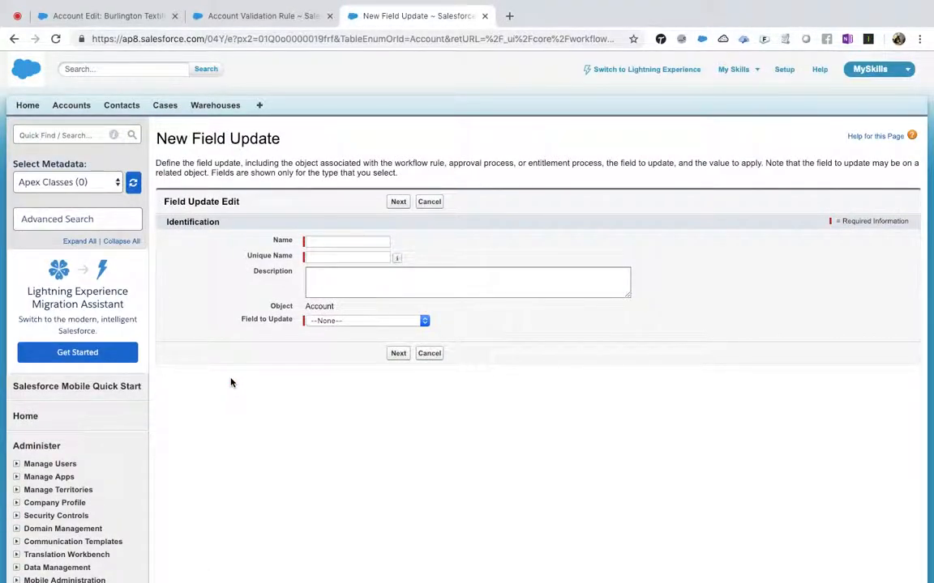
click(338, 242)
text(Account)
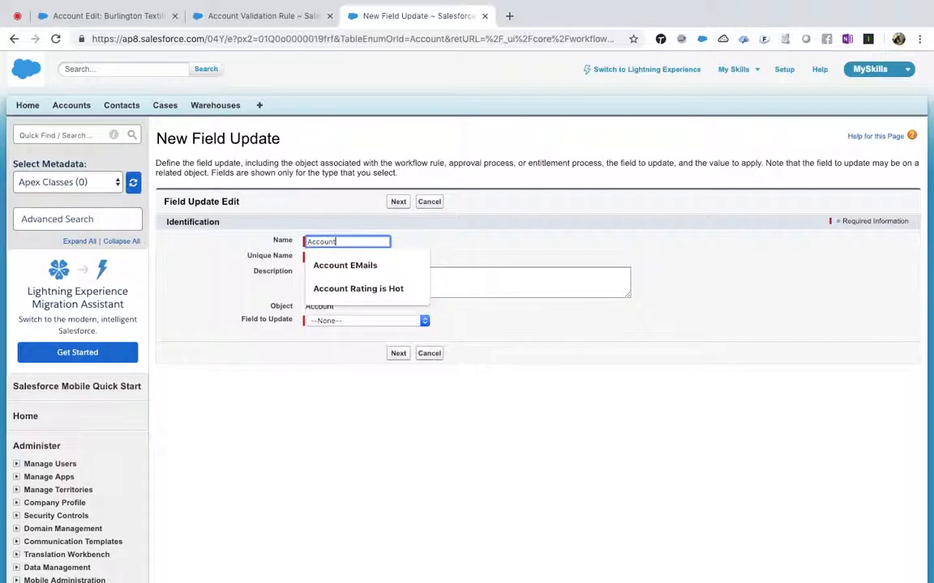
text( Rating HOt)
key(Tab)
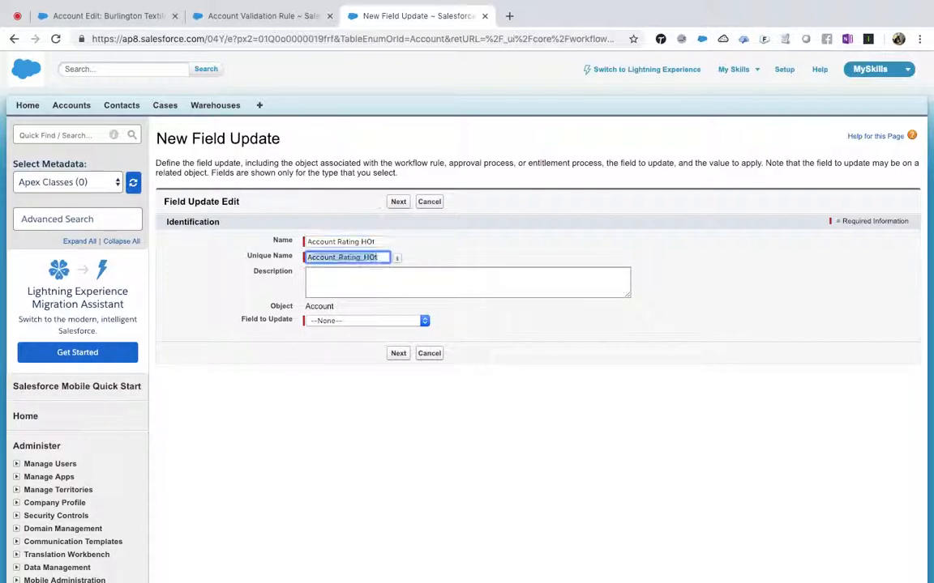
click(370, 323)
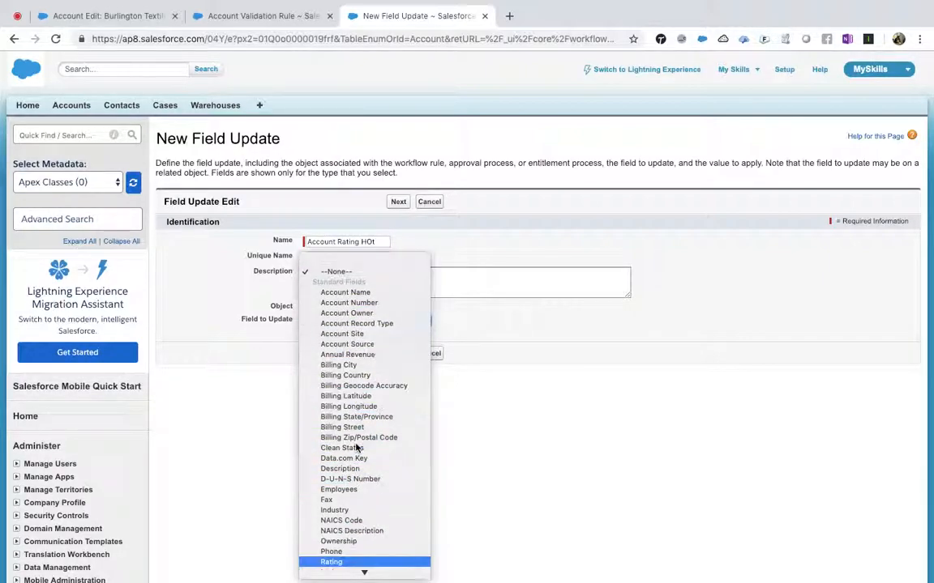
click(347, 563)
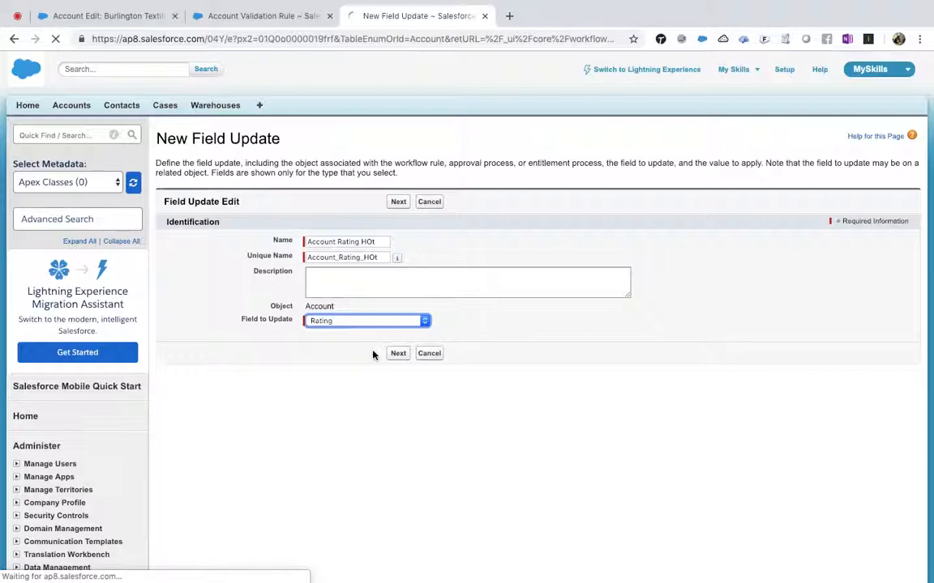
click(397, 353)
Step: Set the field update's specific value to Hot, save it, and finish the workflow rule
click(397, 445)
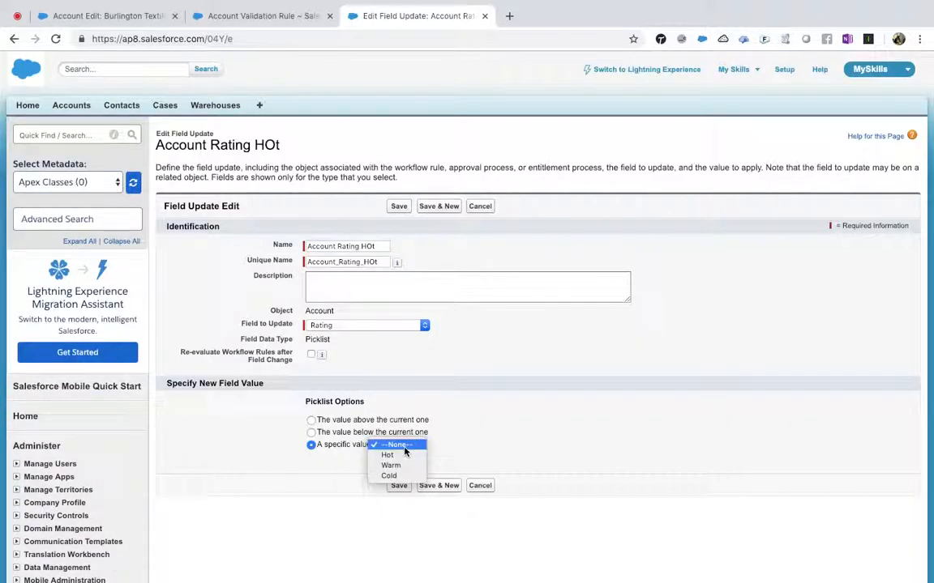
click(390, 456)
click(400, 486)
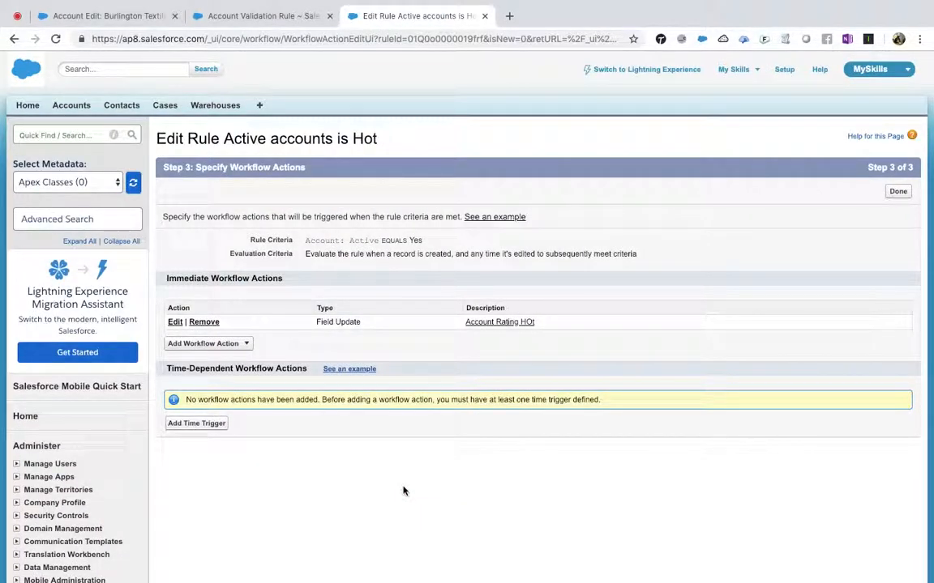
click(897, 192)
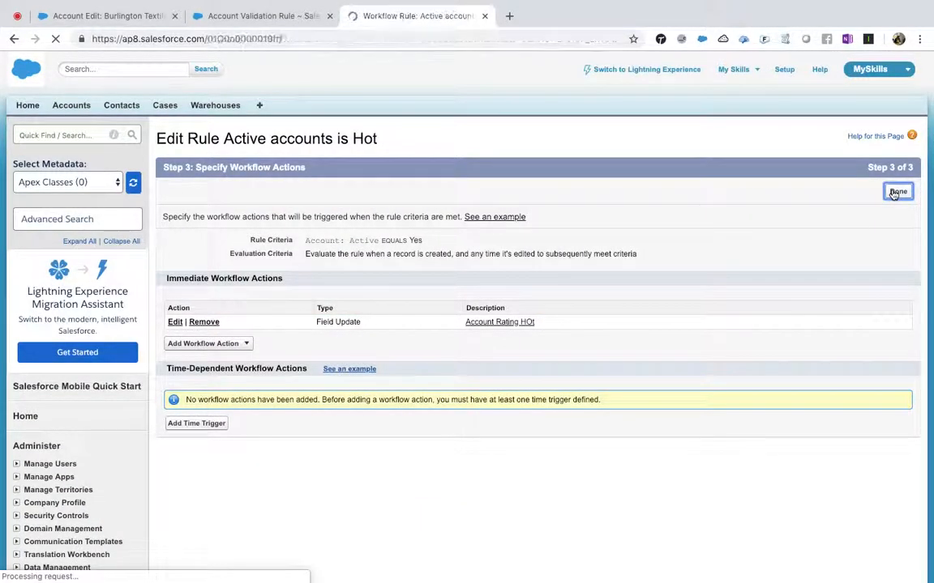
Step: Activate the Active accounts is Hot workflow rule and try to save the Burlington Textiles account with its Hot rating
click(497, 199)
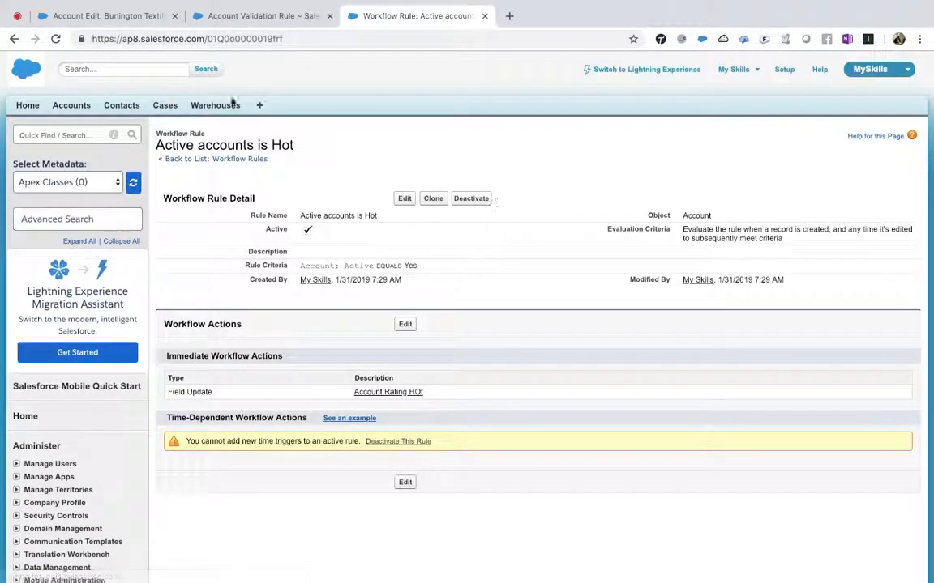
click(69, 18)
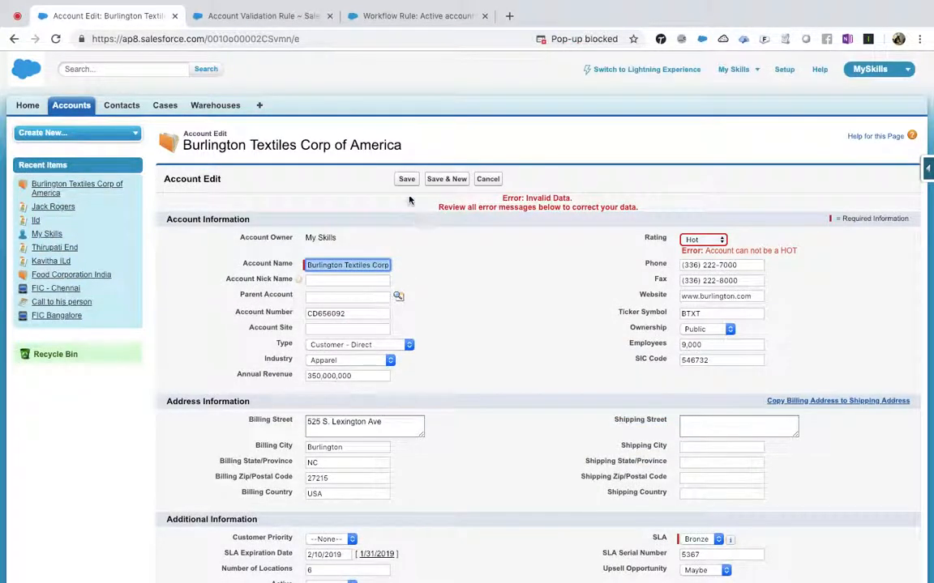
scroll(395, 243, down, 3)
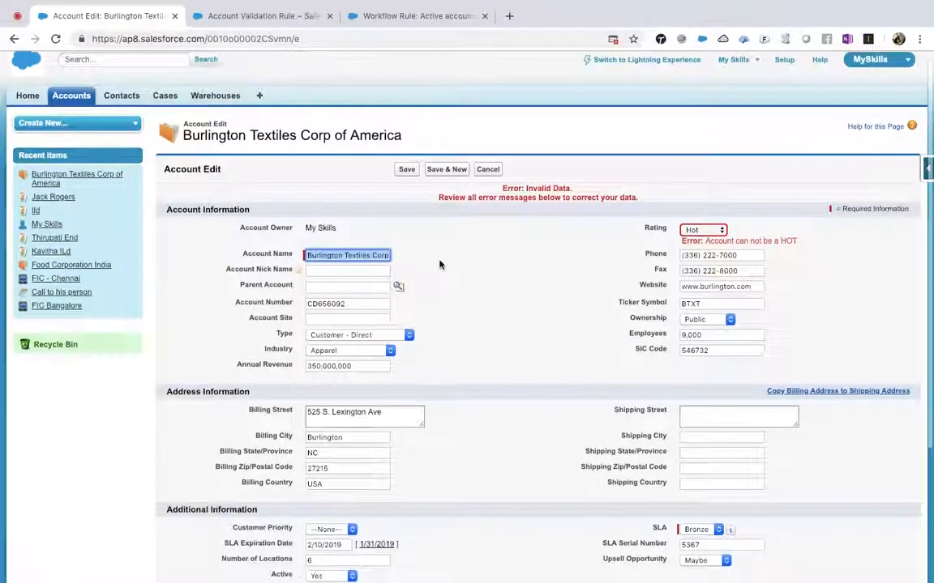
scroll(413, 268, up, 3)
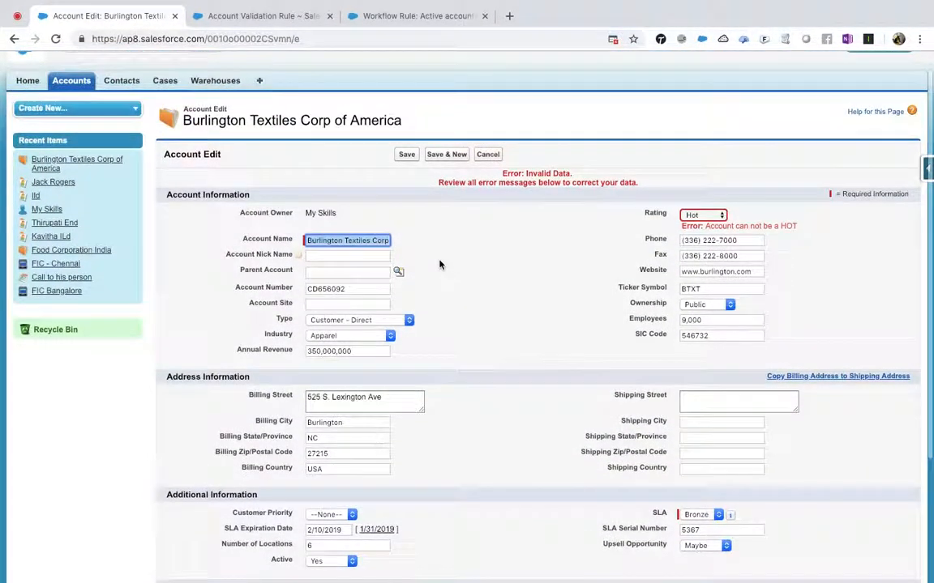
click(408, 158)
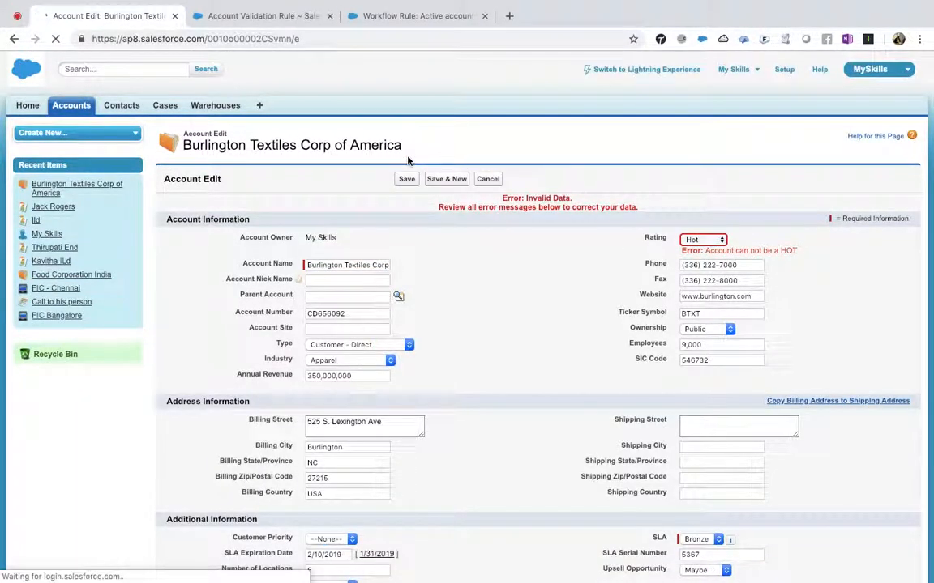
Step: Change the Burlington Textiles account's Rating to Warm and try to save the record
click(702, 240)
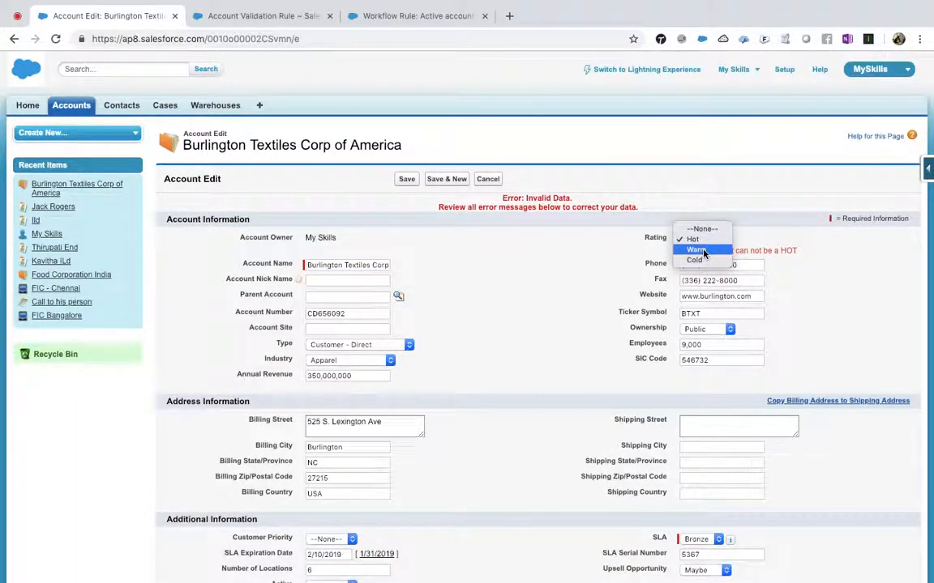
click(699, 251)
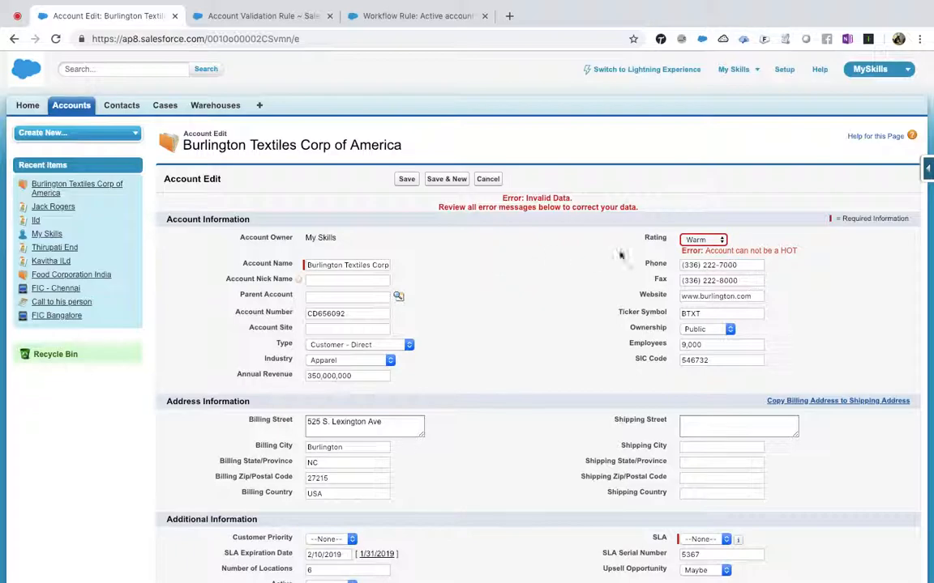
scroll(456, 330, down, 5)
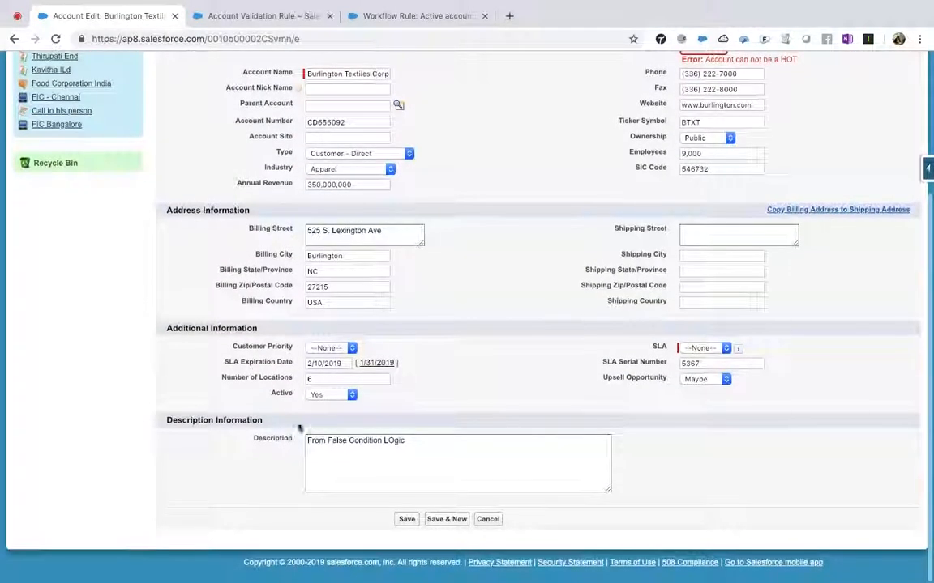
scroll(317, 402, up, 3)
scroll(317, 402, up, 1)
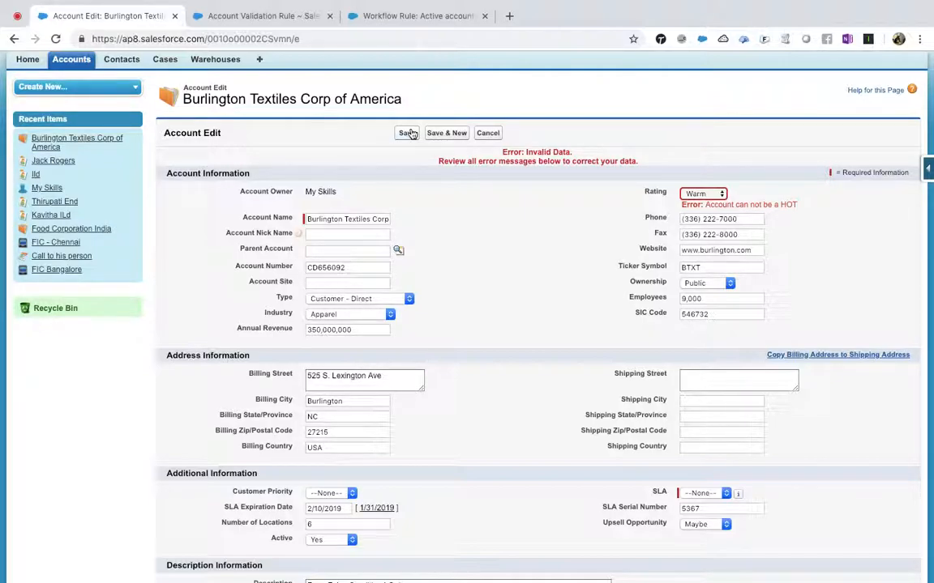
scroll(329, 396, down, 4)
scroll(329, 396, up, 2)
scroll(329, 400, up, 1)
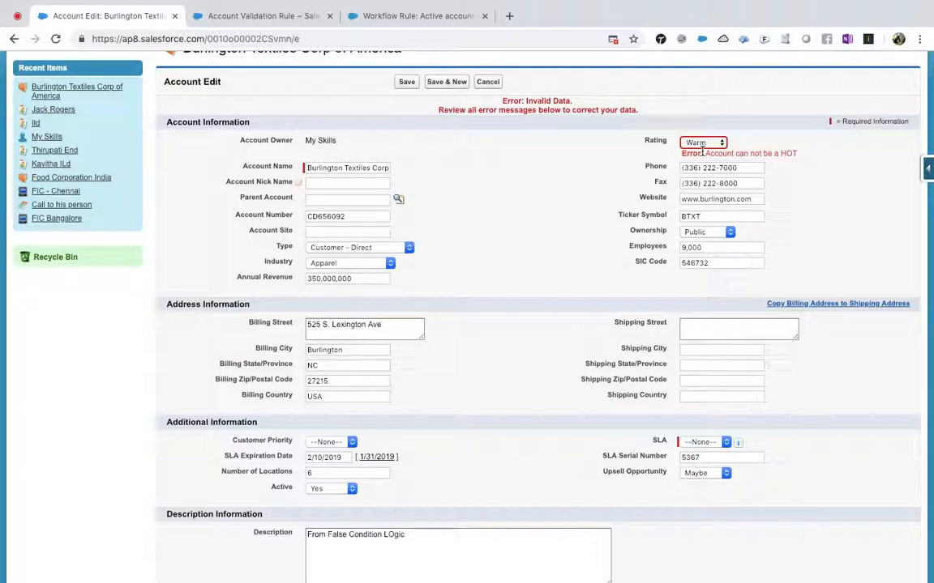
click(406, 84)
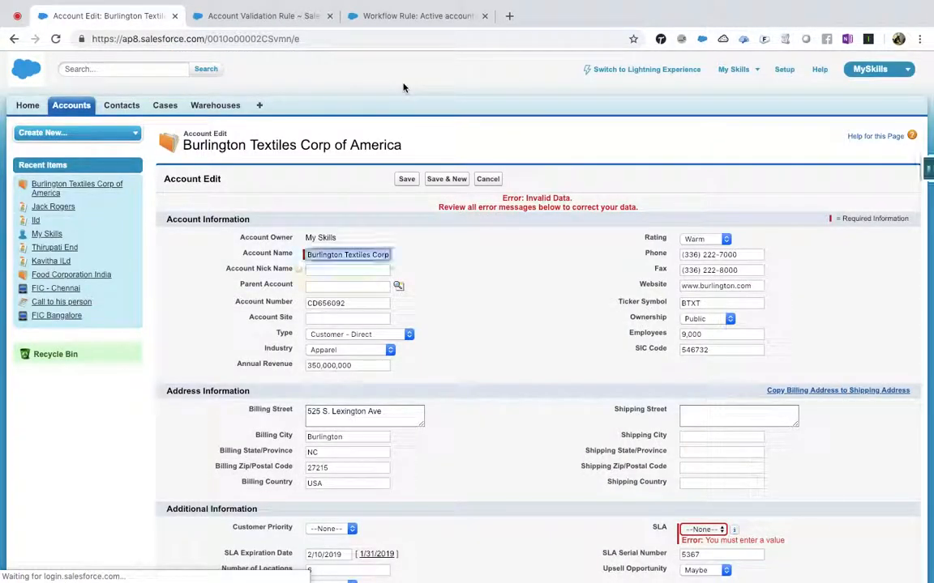
Step: Set the account's required SLA field to Silver and save the record
click(688, 531)
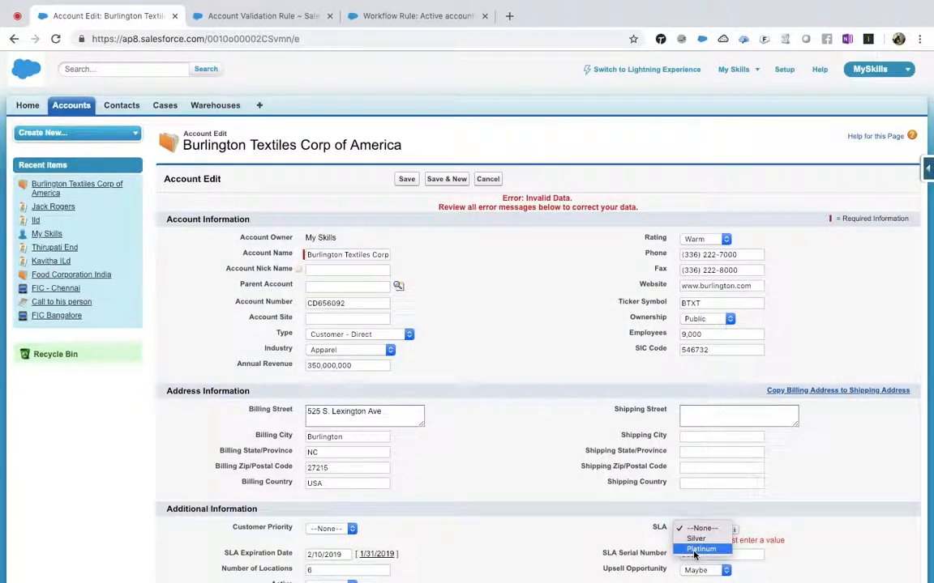
click(701, 541)
click(406, 180)
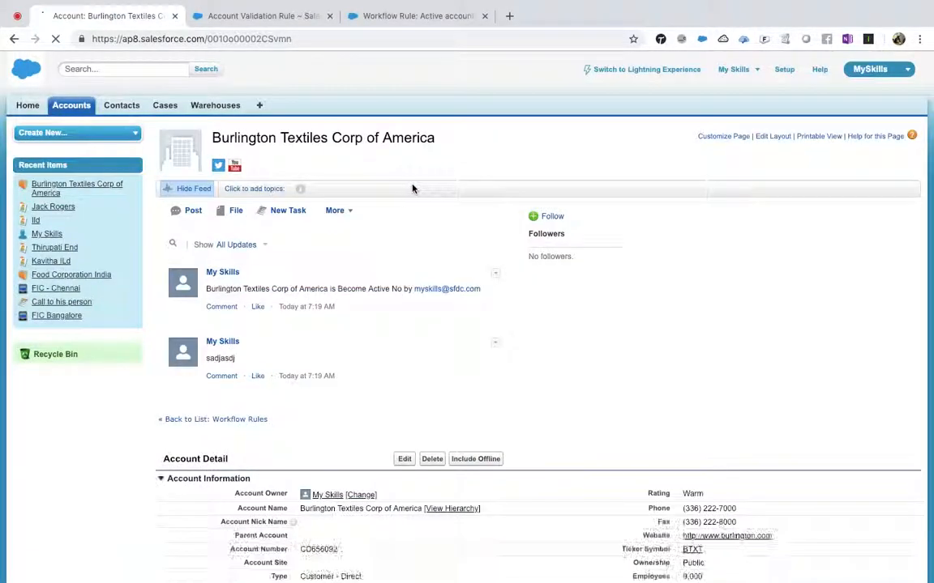
scroll(525, 391, down, 6)
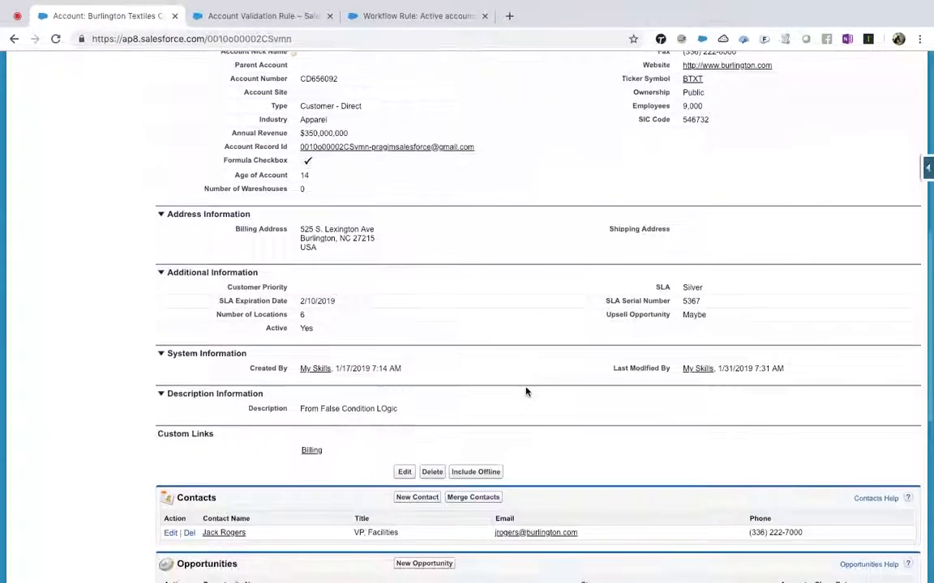
Step: Check the workflow rule's criteria, edit the Burlington Textiles account to set Active to No, and save it
click(402, 25)
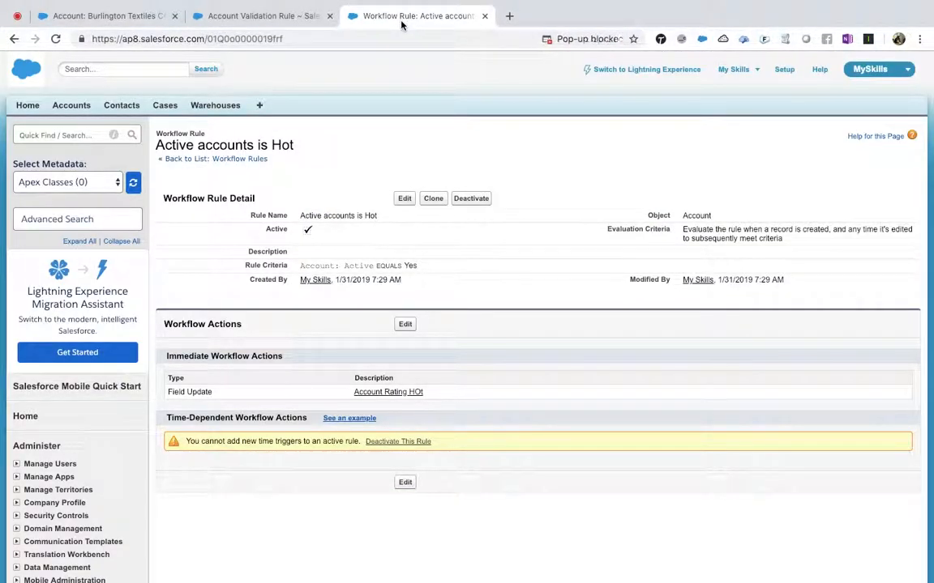
click(104, 21)
scroll(372, 203, up, 3)
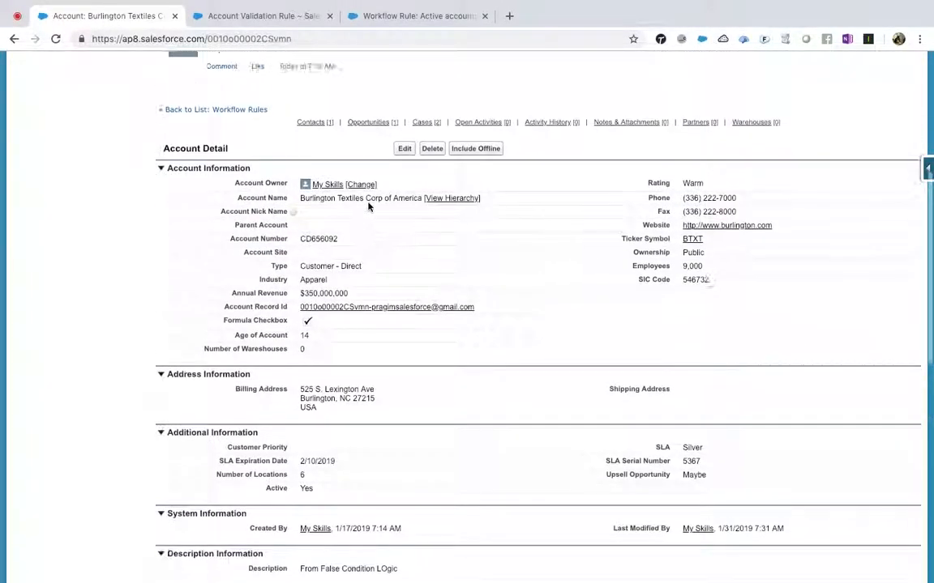
click(403, 196)
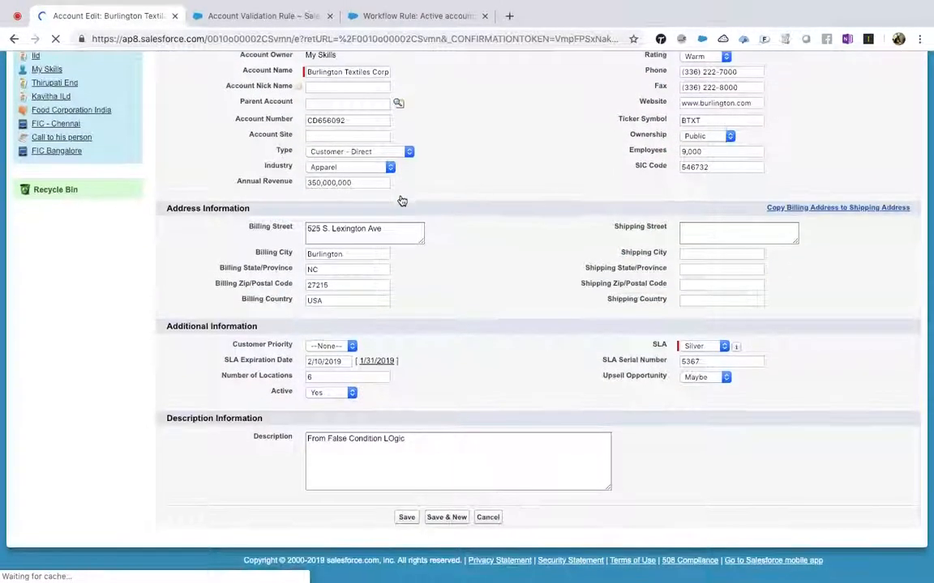
click(327, 396)
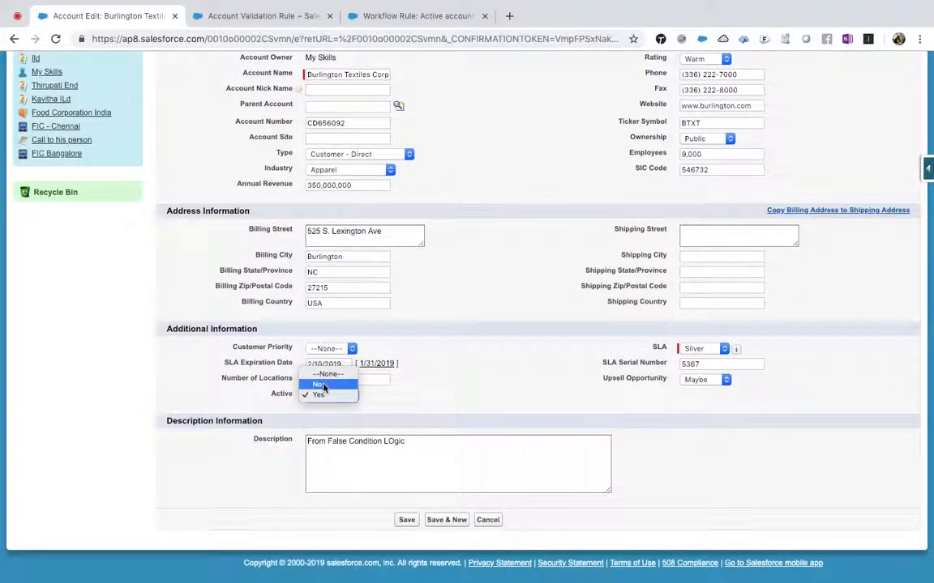
click(318, 384)
click(407, 520)
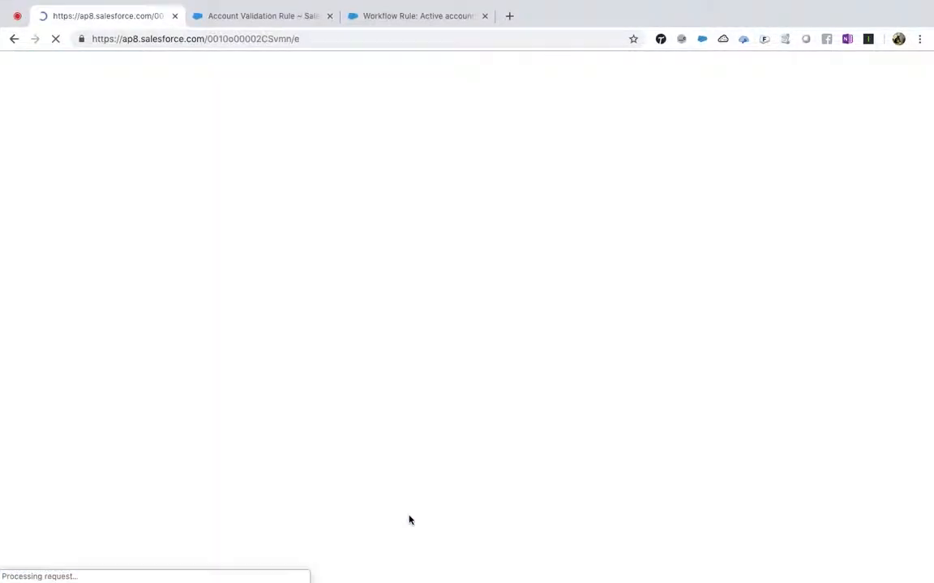
Step: Edit the account again, set Active to Yes, and save it to trigger the workflow rule
scroll(387, 324, down, 3)
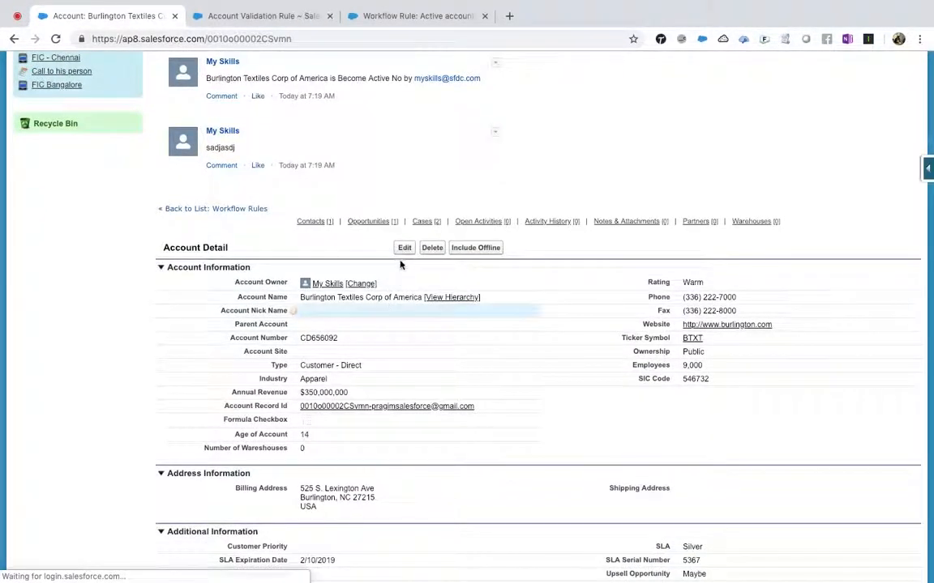
click(402, 248)
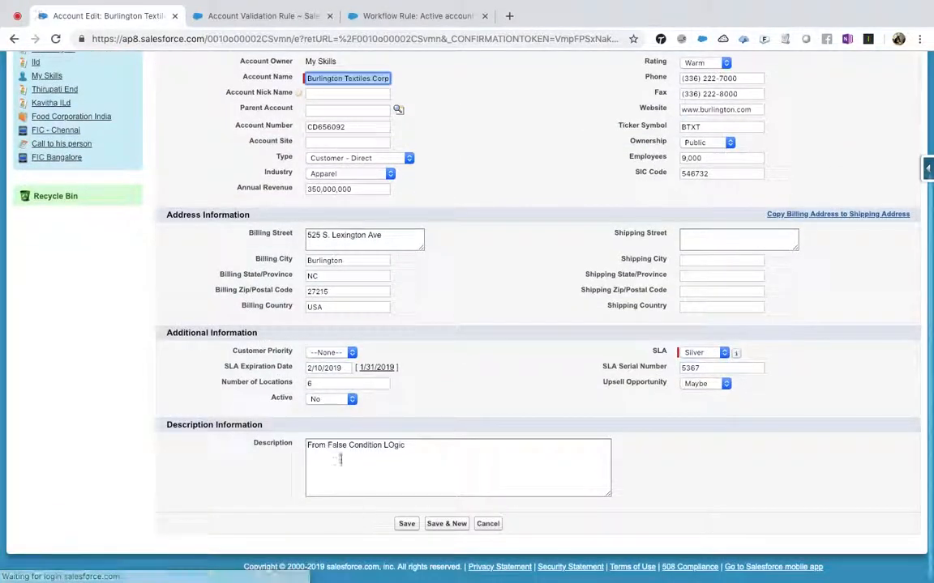
click(321, 398)
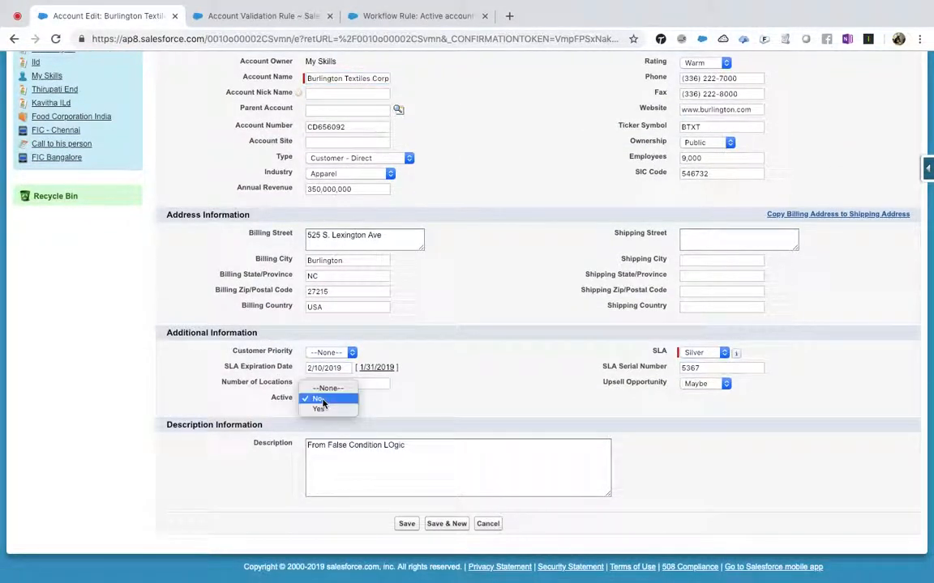
click(326, 415)
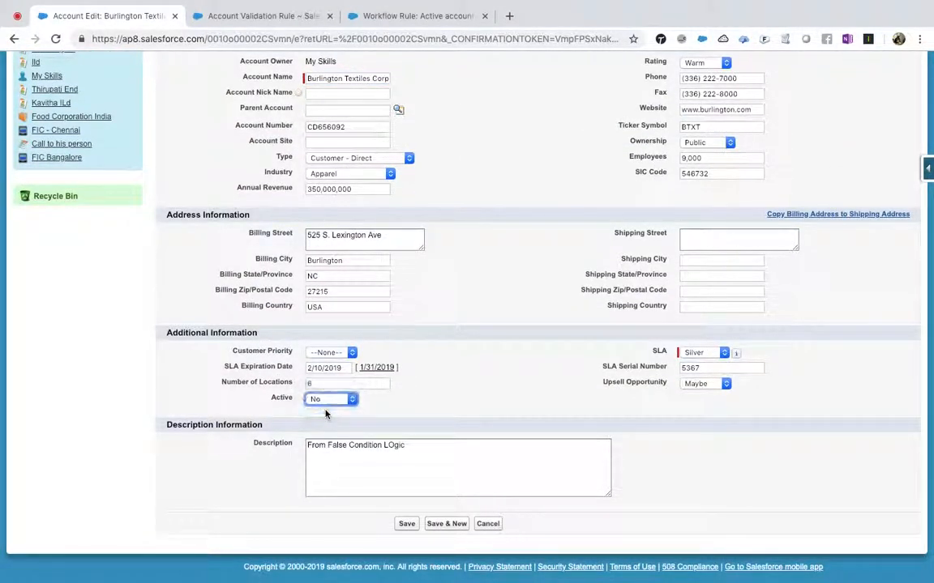
click(406, 524)
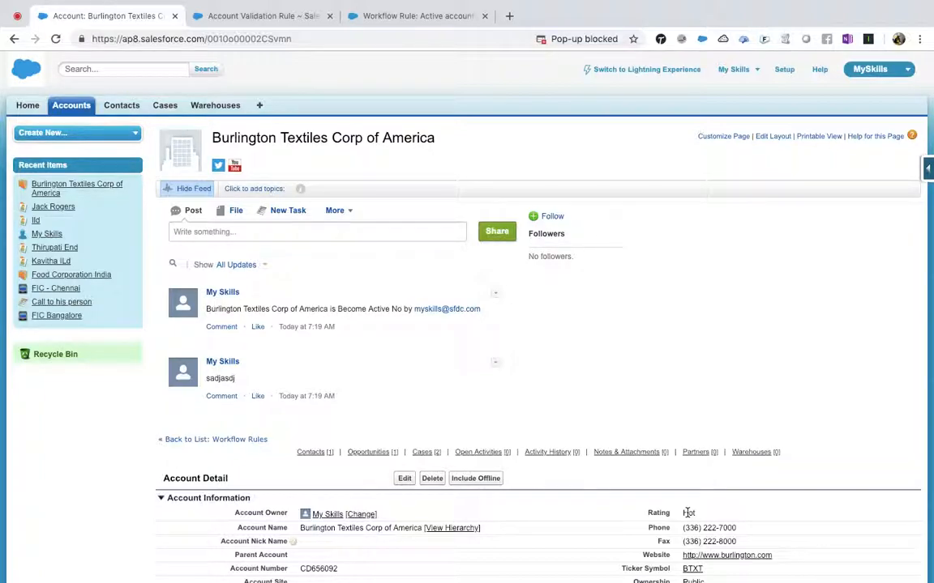
Step: Open draw.io in a new browser tab and defer the choice of where to save diagrams
click(509, 16)
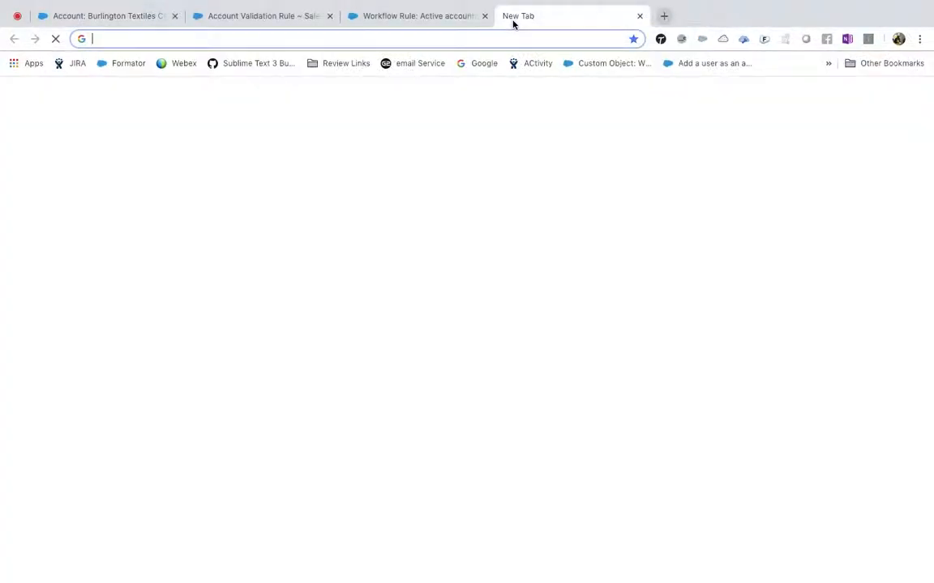
text(draw.io)
key(Return)
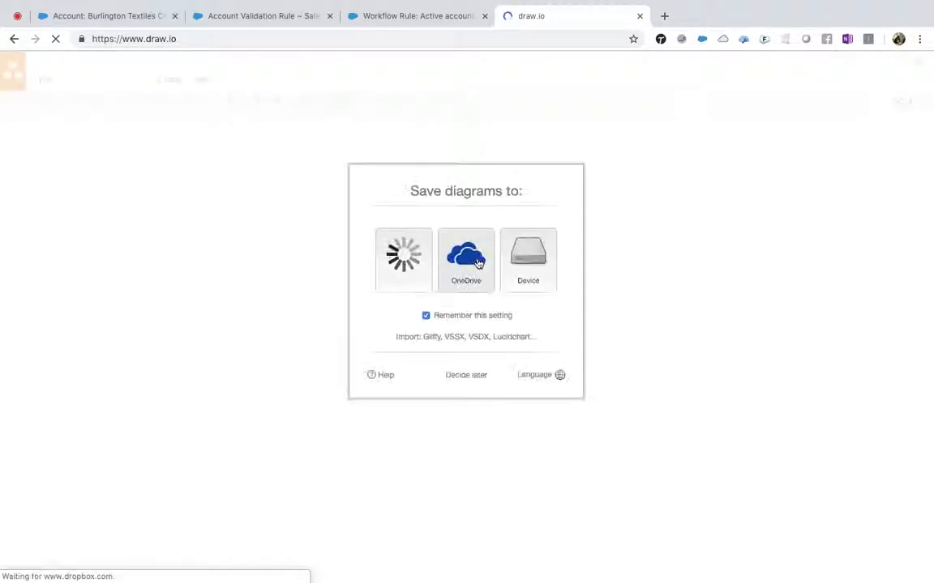
click(472, 377)
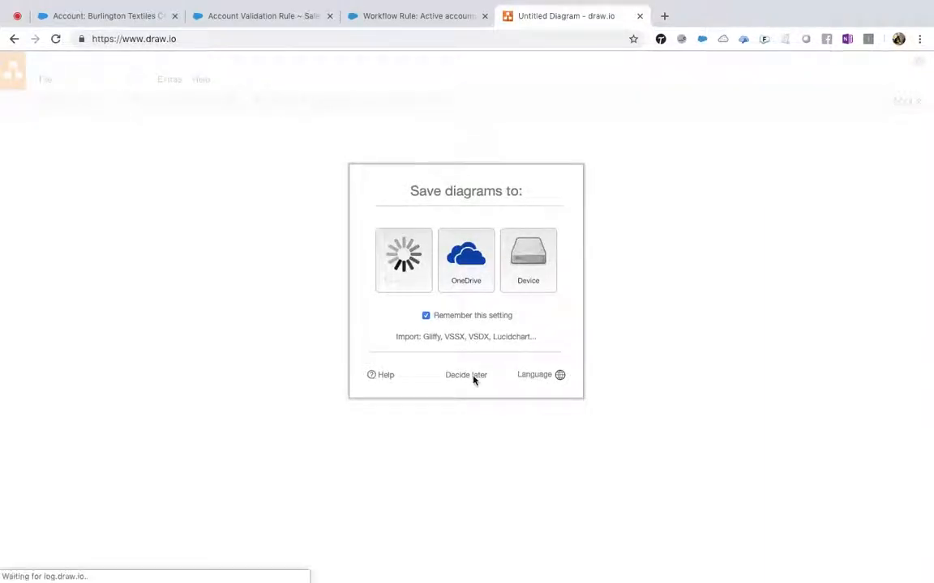
Step: Place three rounded rectangles, two side by side and one below the second, and connect them with arrows in a loop
drag(51, 250, 202, 177)
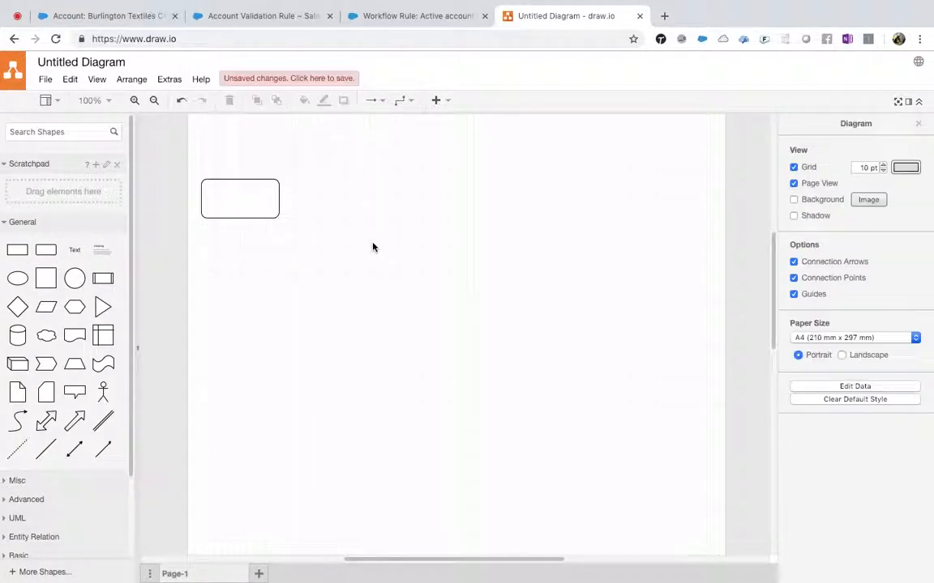
drag(40, 257, 402, 180)
drag(46, 250, 405, 282)
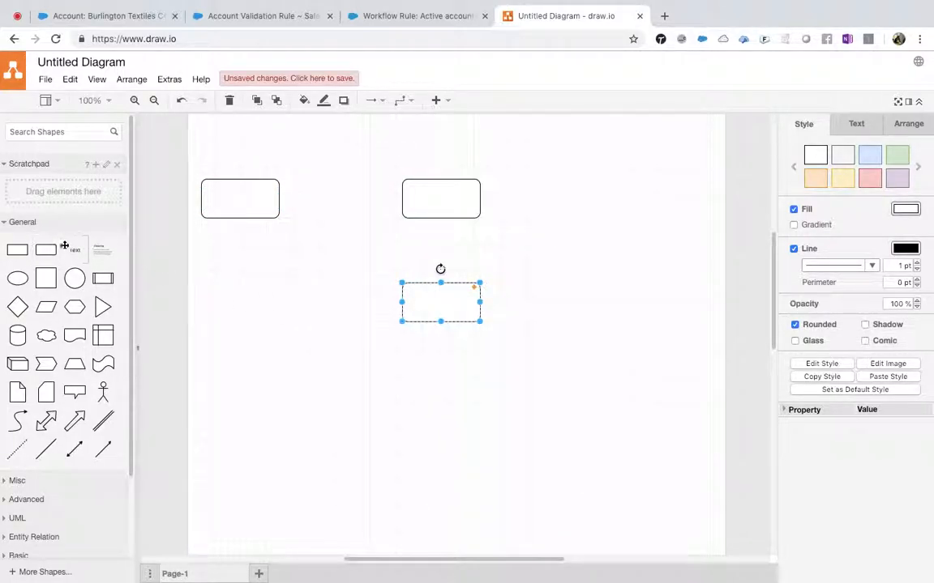
drag(281, 201, 443, 284)
drag(441, 324, 238, 216)
Step: Label the three boxes Record, Validation and Workflow ACtion, following the arrows from the first box
click(232, 206)
double_click(233, 205)
text(Record)
click(427, 194)
double_click(441, 199)
text(Validation)
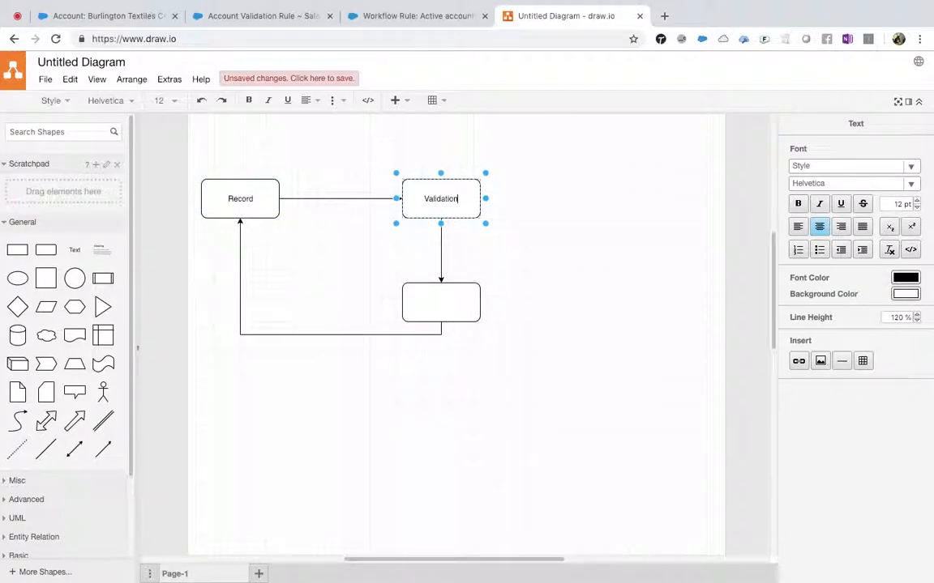
double_click(436, 302)
text(Workflow ACtion)
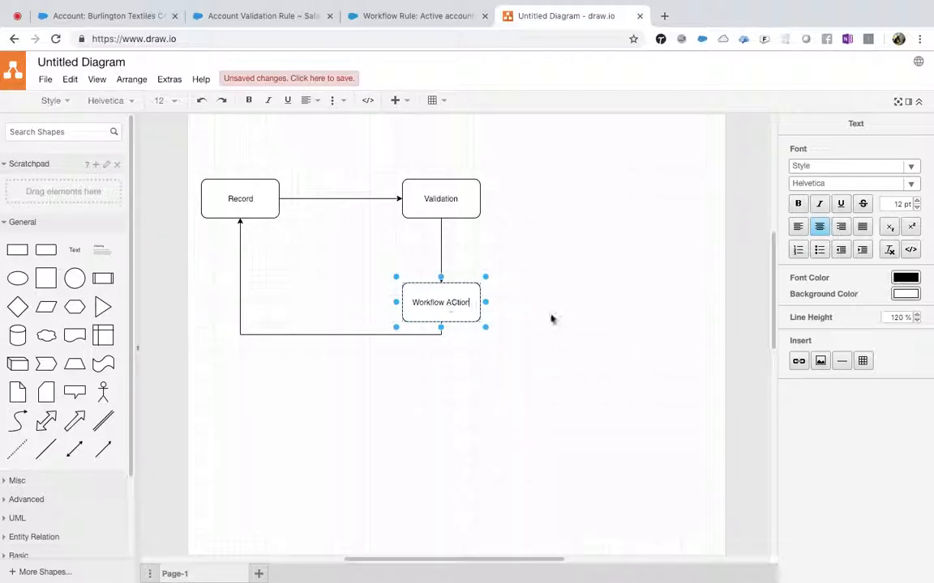
click(492, 282)
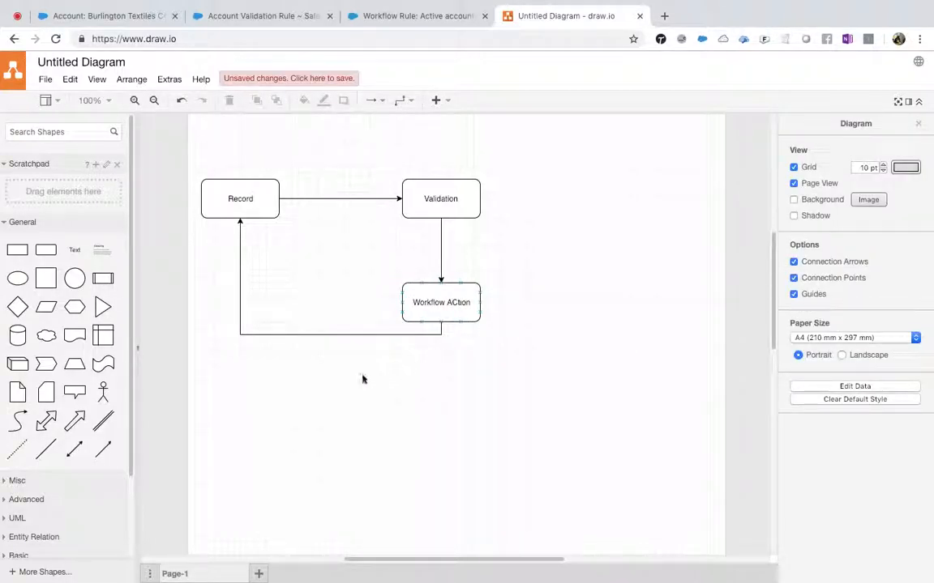